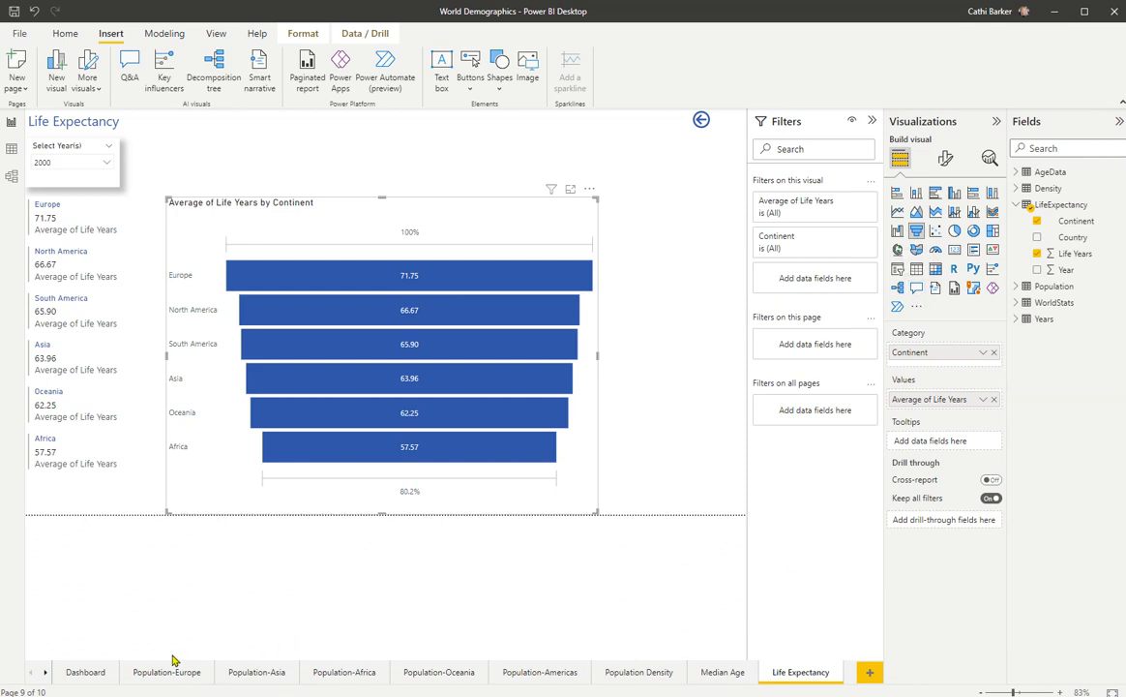
On the Summary page, turn off both syncing and visibility of the year slicer for that page
{"action": "right_click", "coordinate": [46, 677]}
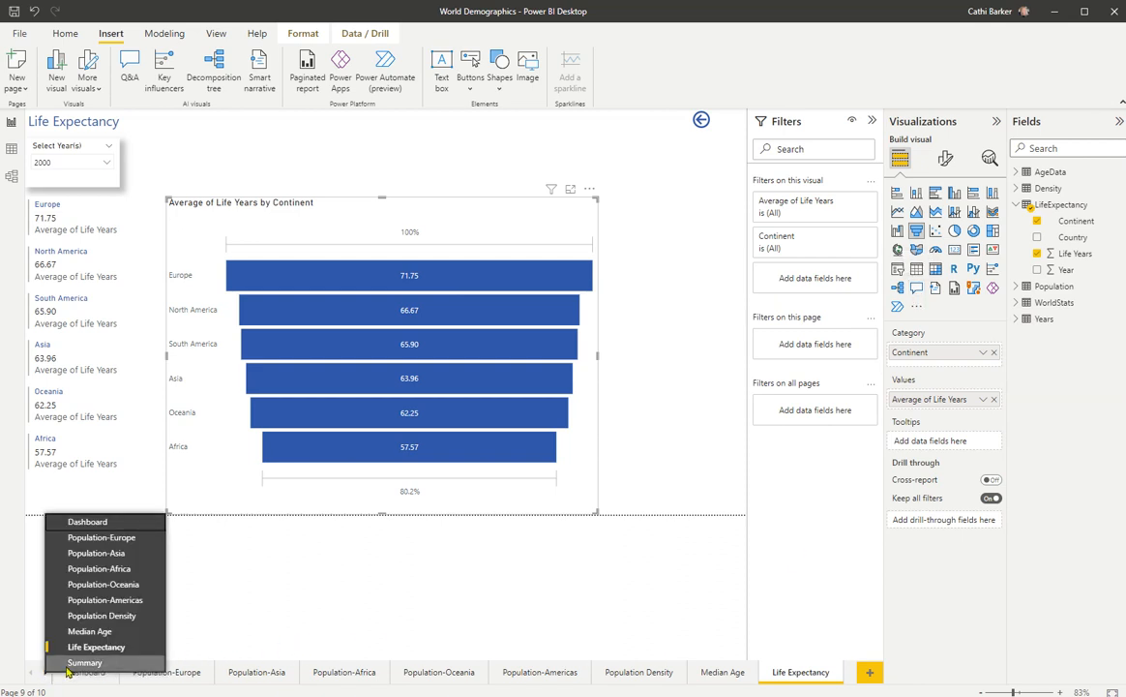
{"action": "left_click", "coordinate": [85, 666]}
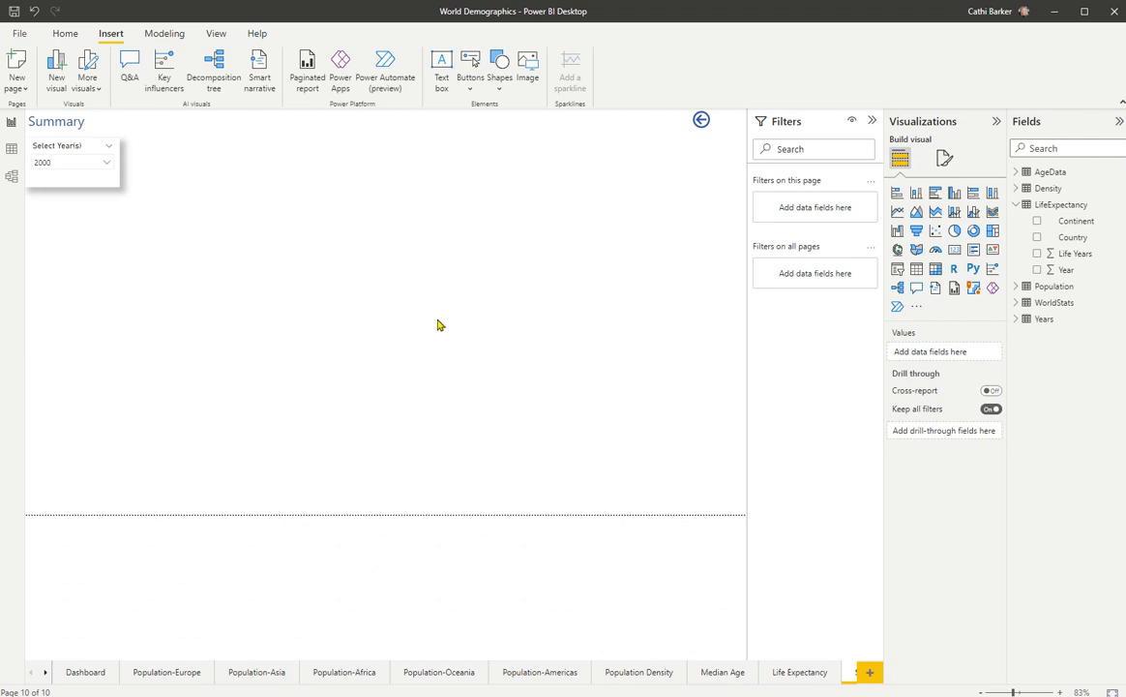
{"action": "left_click", "coordinate": [217, 35]}
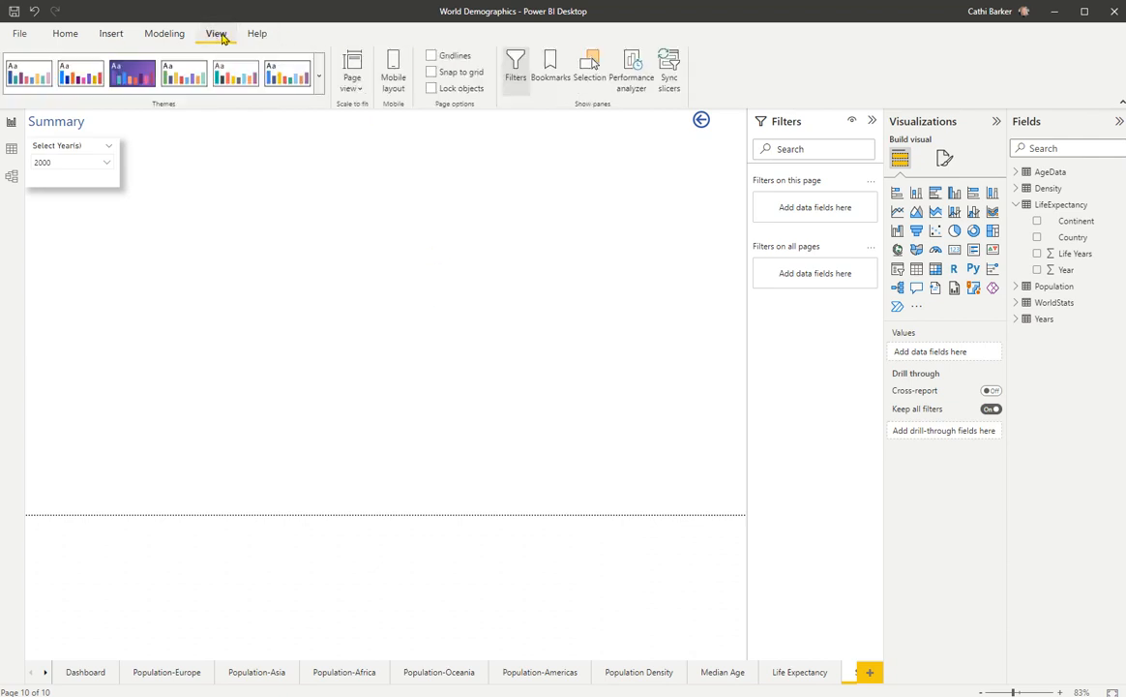
{"action": "left_click", "coordinate": [668, 73]}
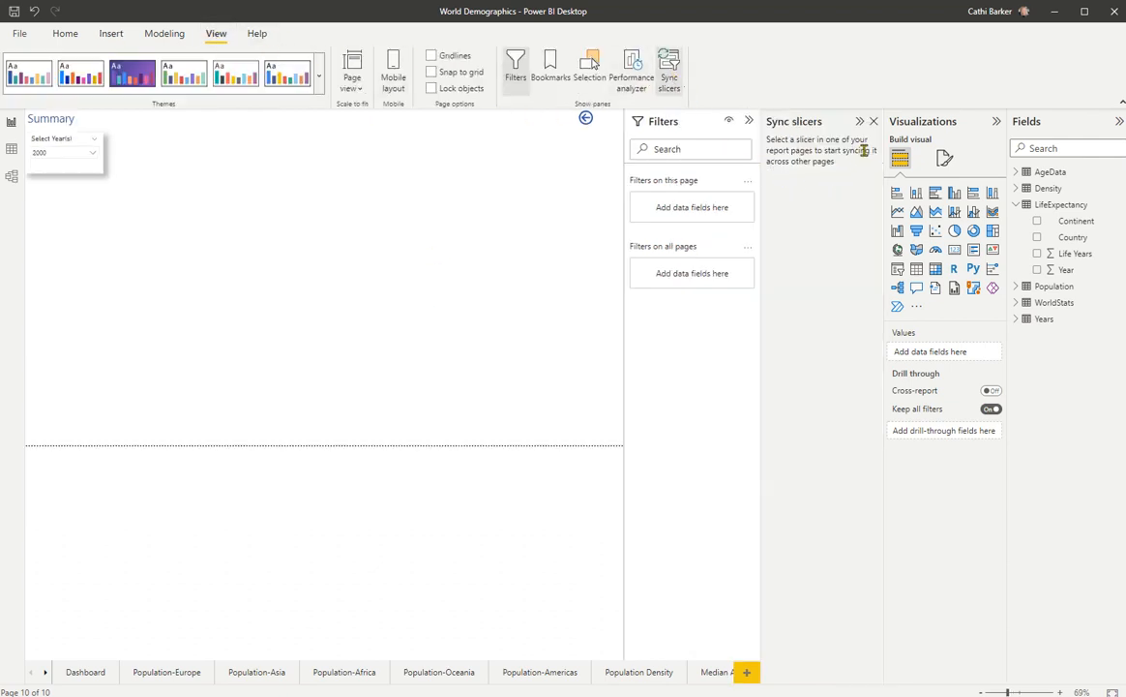
{"action": "left_click", "coordinate": [63, 158]}
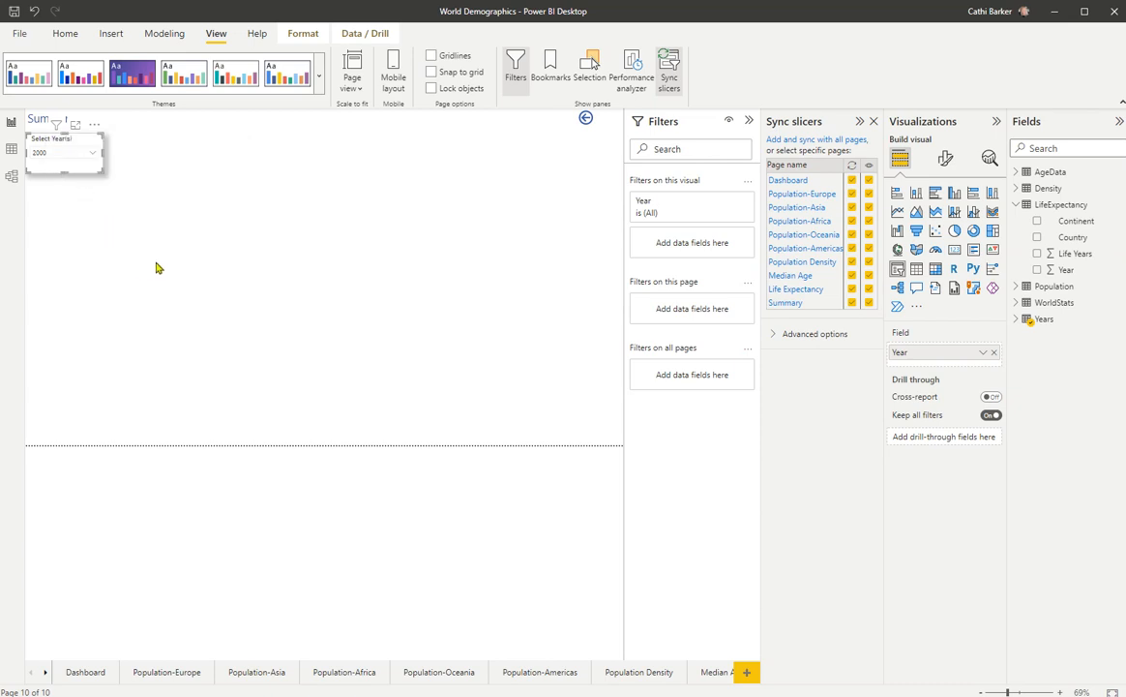
{"action": "left_click", "coordinate": [869, 304]}
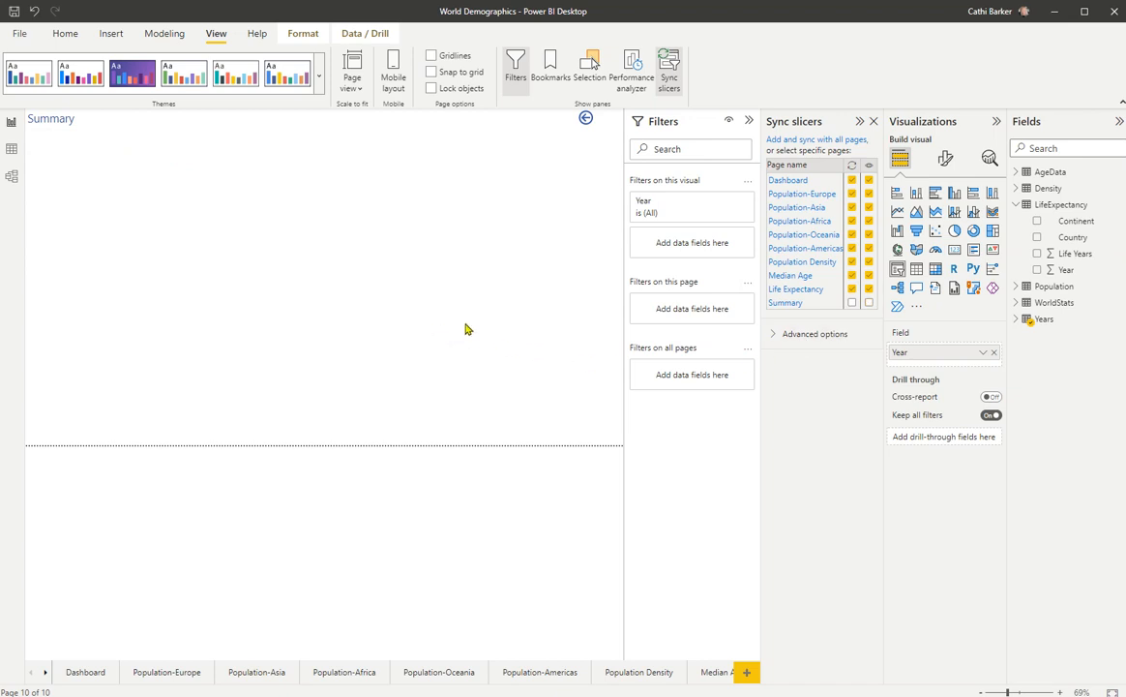
{"action": "left_click", "coordinate": [874, 121]}
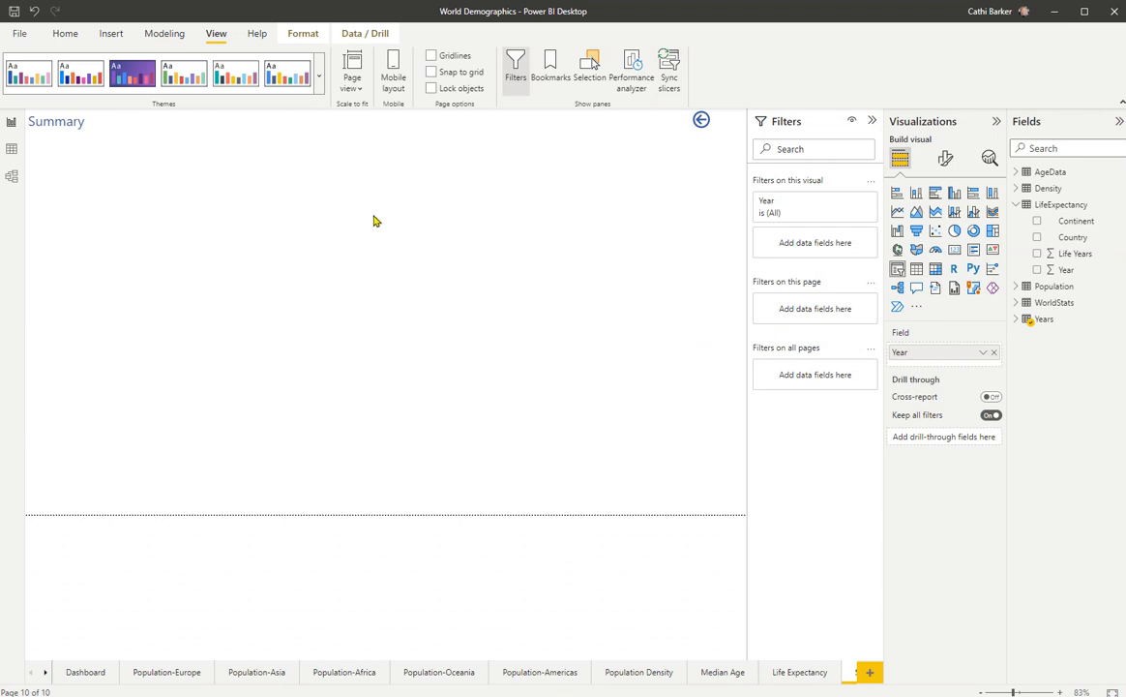
{"action": "left_click", "coordinate": [954, 233]}
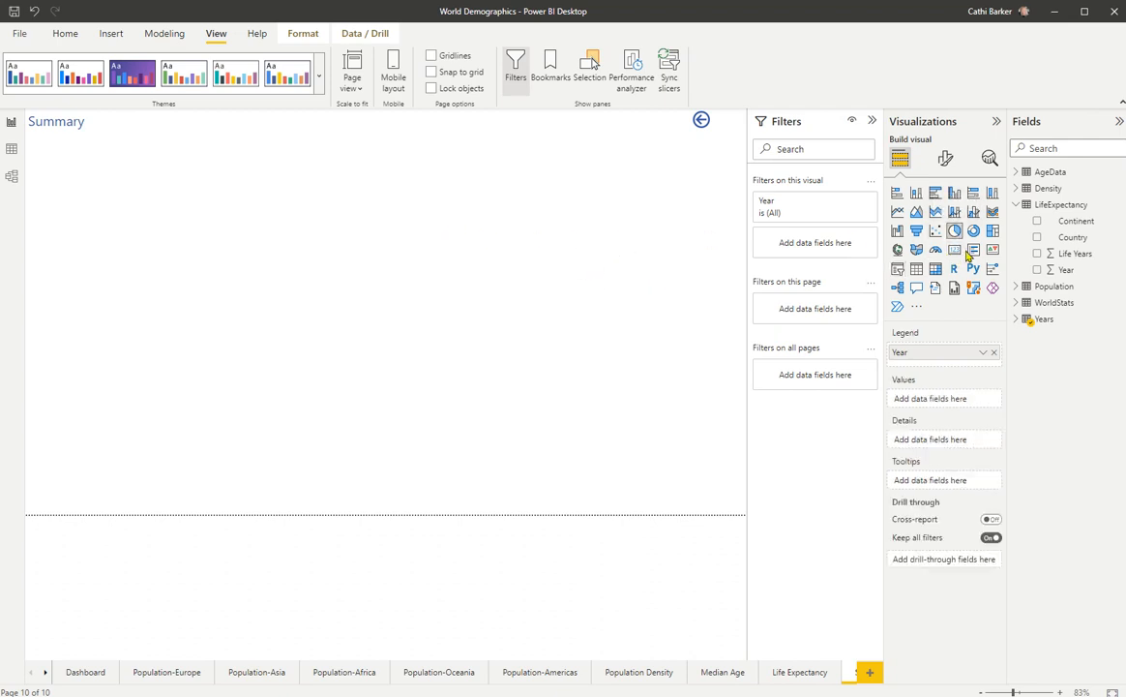
{"action": "left_click", "coordinate": [468, 239]}
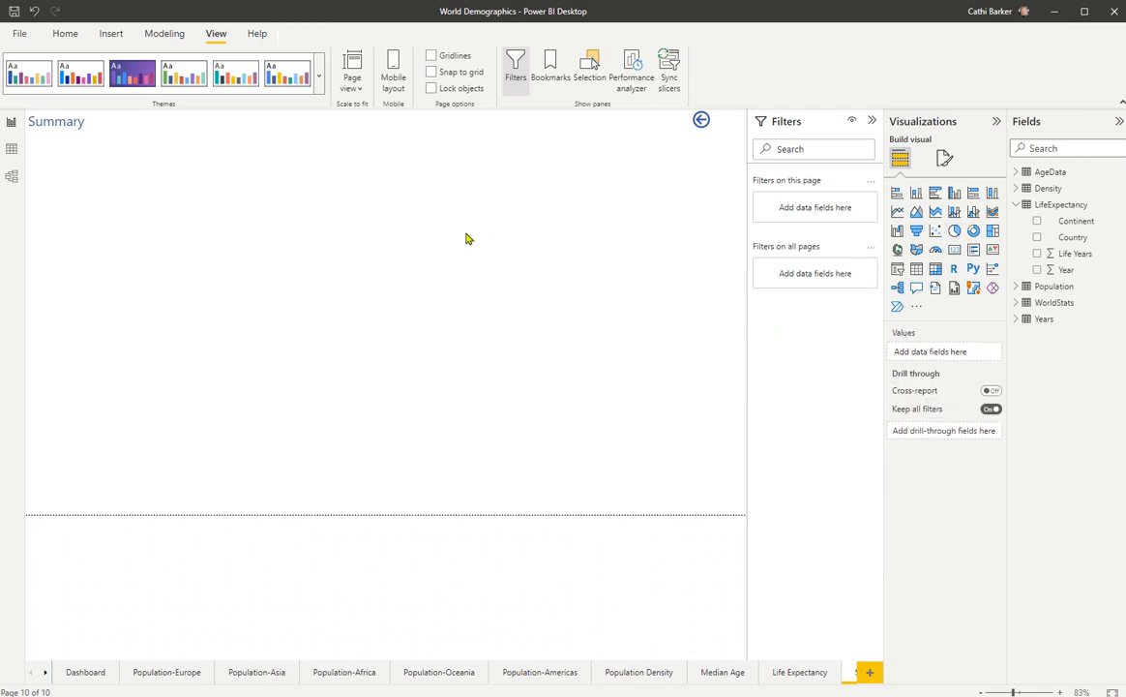
{"action": "left_click", "coordinate": [953, 233]}
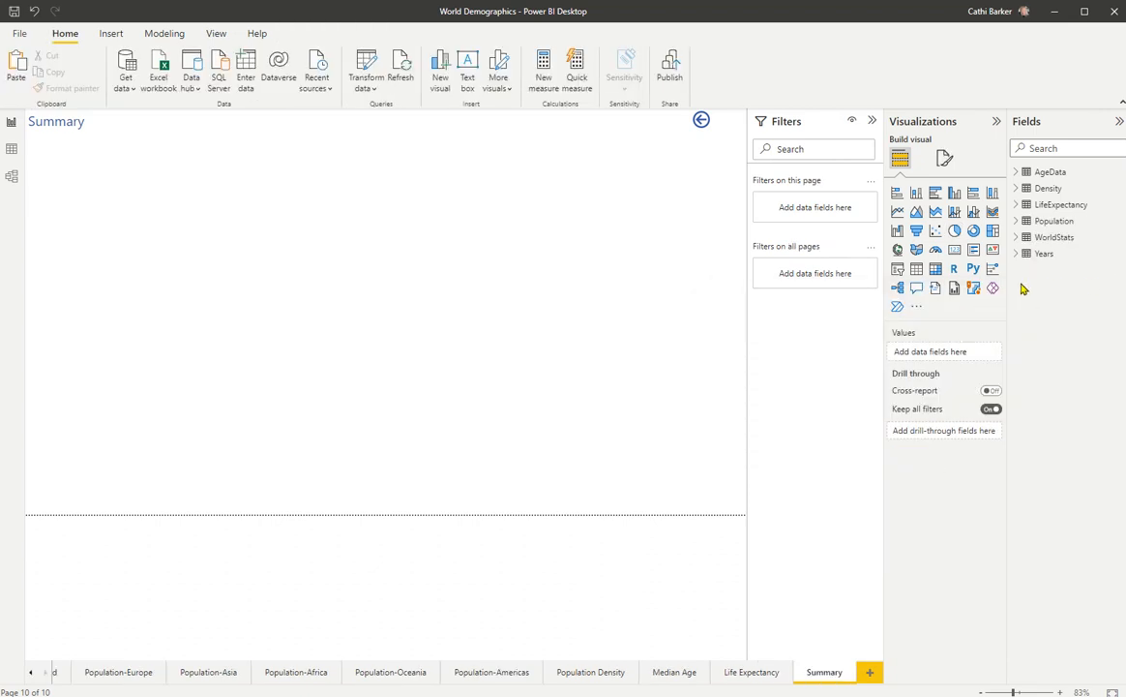
Add a pie chart of average Density by Continent from WorldStats, enlarge it and place it directly below the Summary title
{"action": "left_click", "coordinate": [955, 232]}
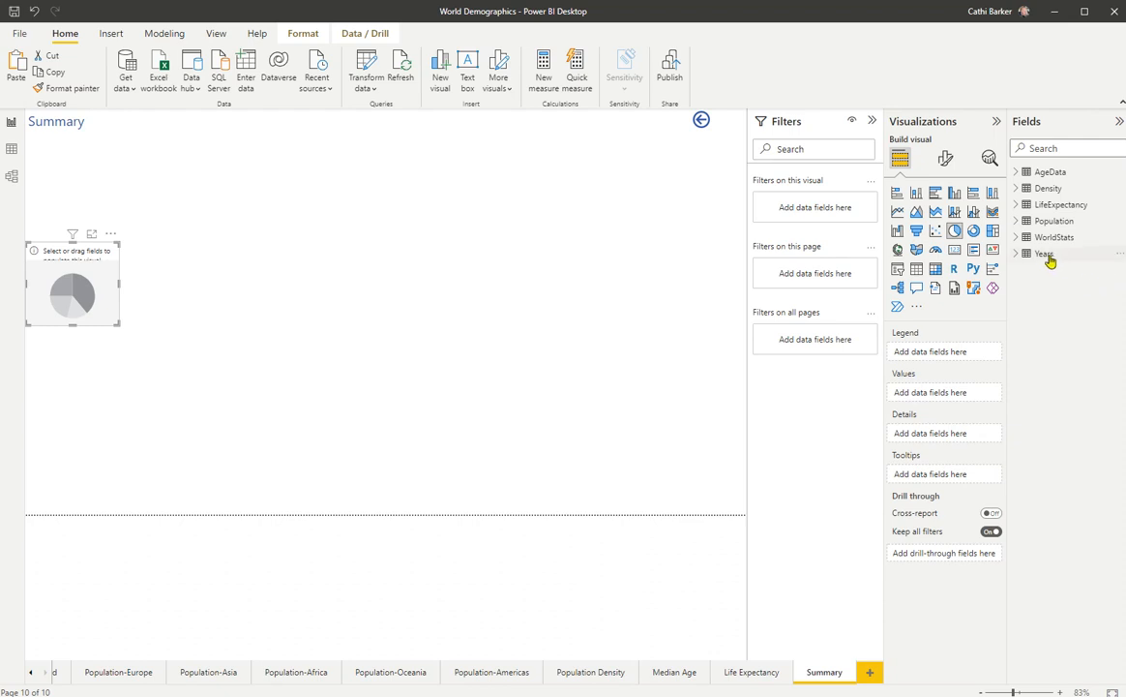
{"action": "left_click", "coordinate": [1024, 238]}
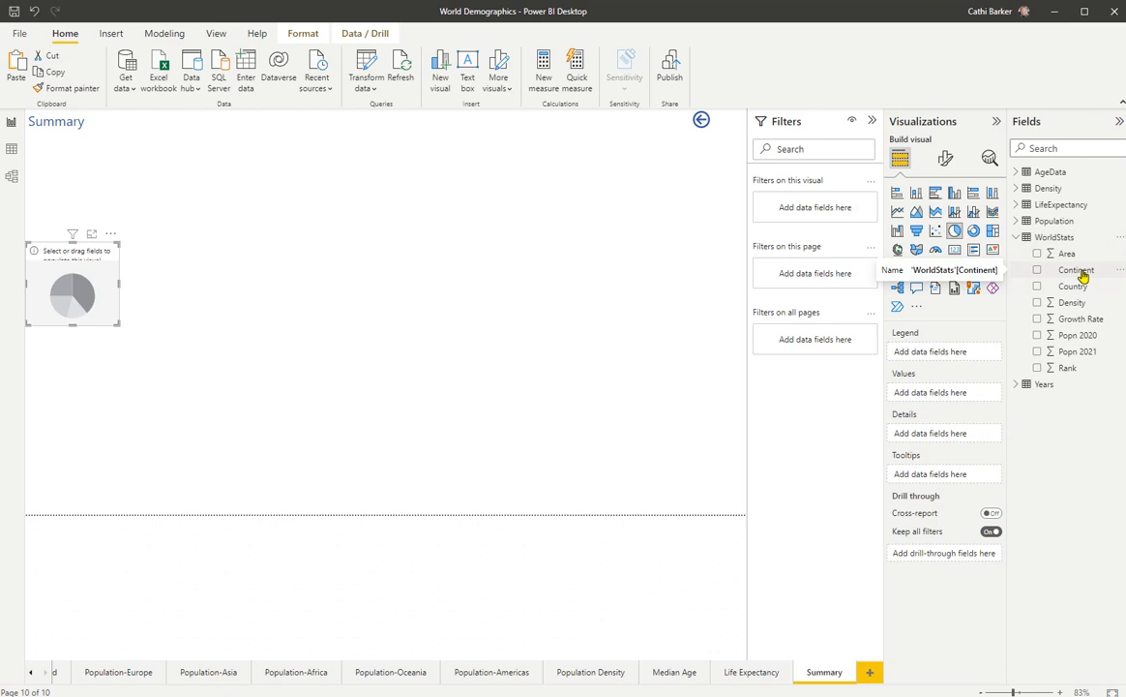
{"action": "left_click_drag", "start_coordinate": [1083, 276], "coordinate": [963, 360]}
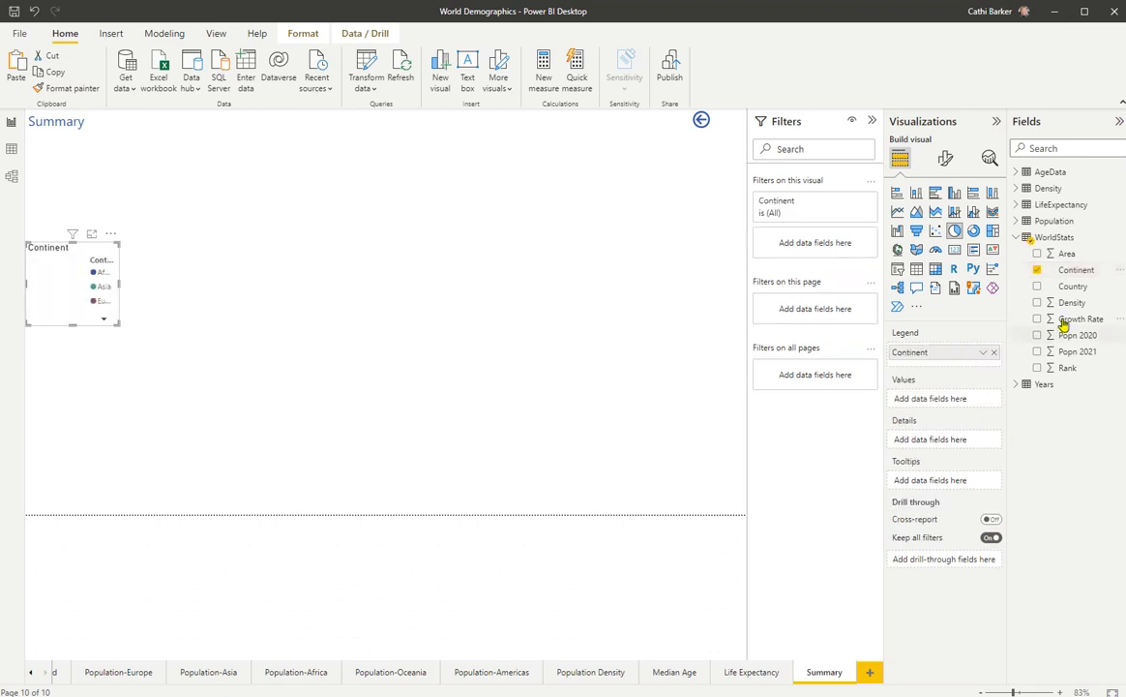
{"action": "left_click_drag", "start_coordinate": [1081, 306], "coordinate": [958, 407]}
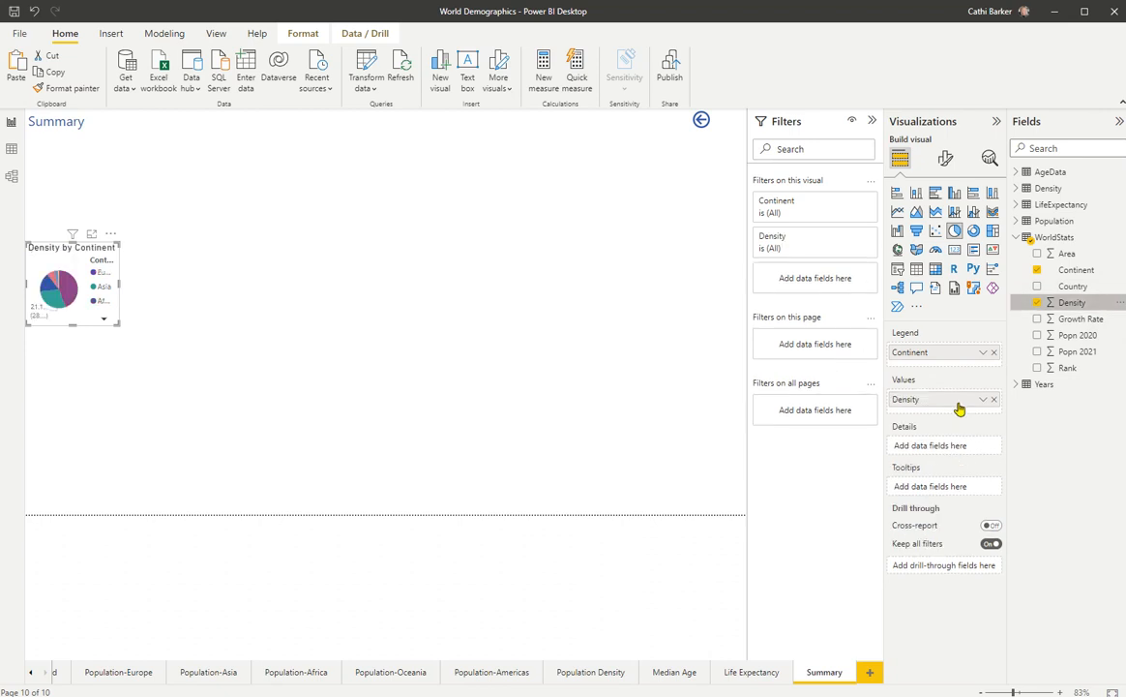
{"action": "left_click", "coordinate": [983, 399]}
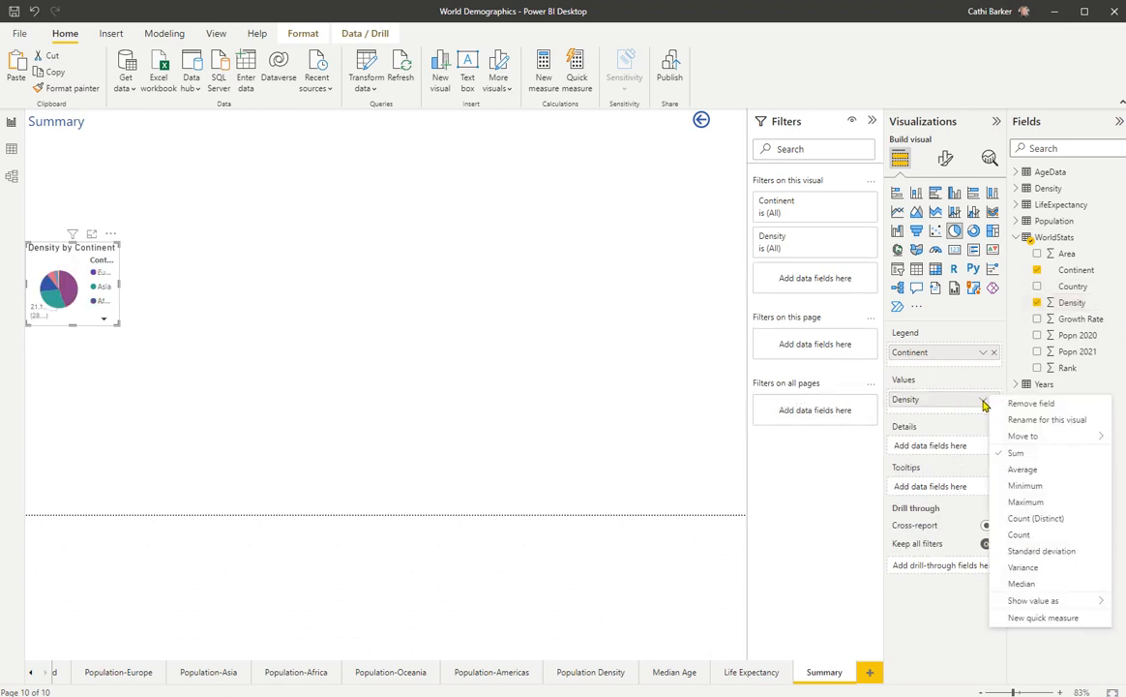
{"action": "left_click", "coordinate": [1023, 469]}
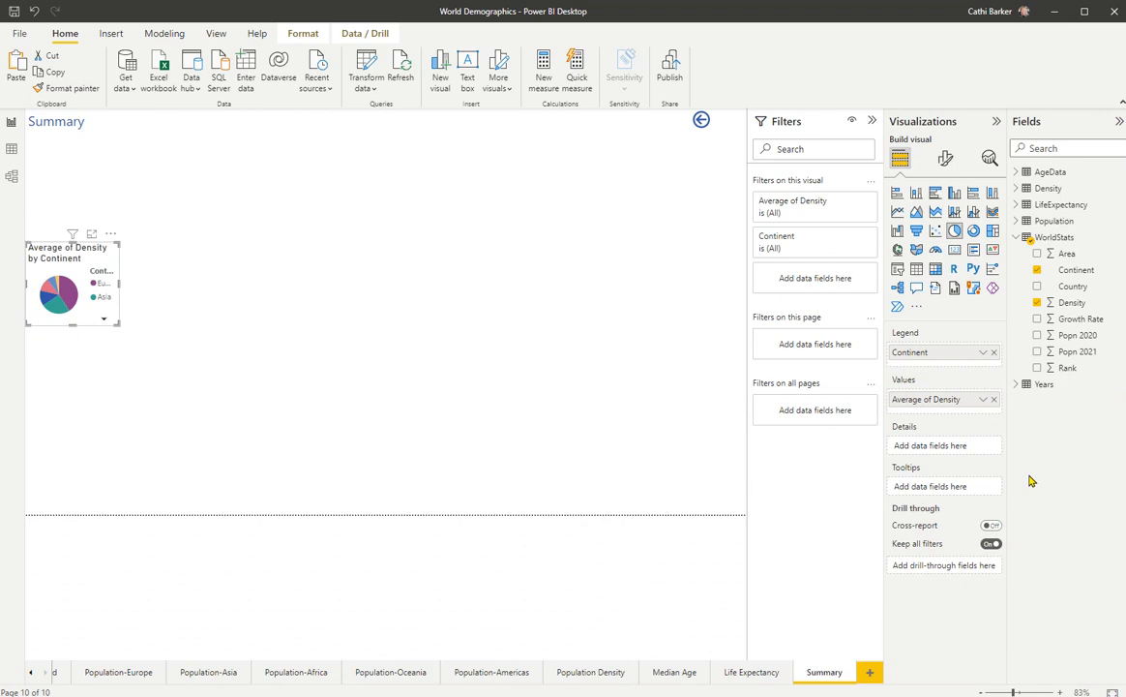
{"action": "left_click_drag", "start_coordinate": [118, 324], "coordinate": [232, 472]}
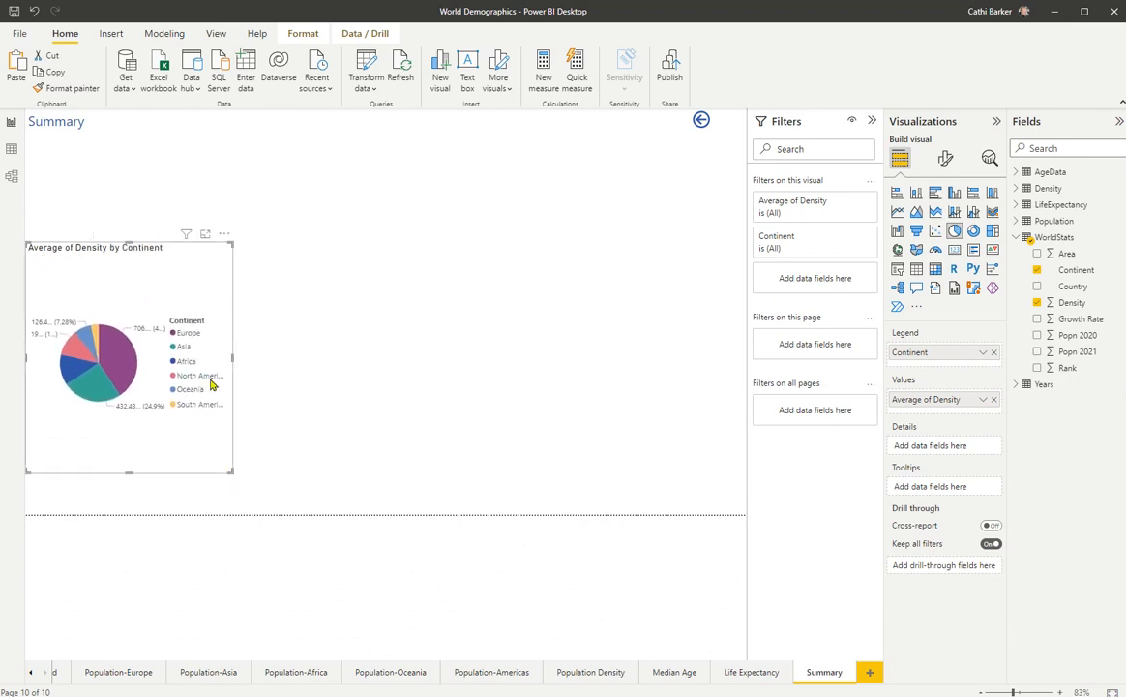
{"action": "left_click_drag", "start_coordinate": [205, 282], "coordinate": [177, 185]}
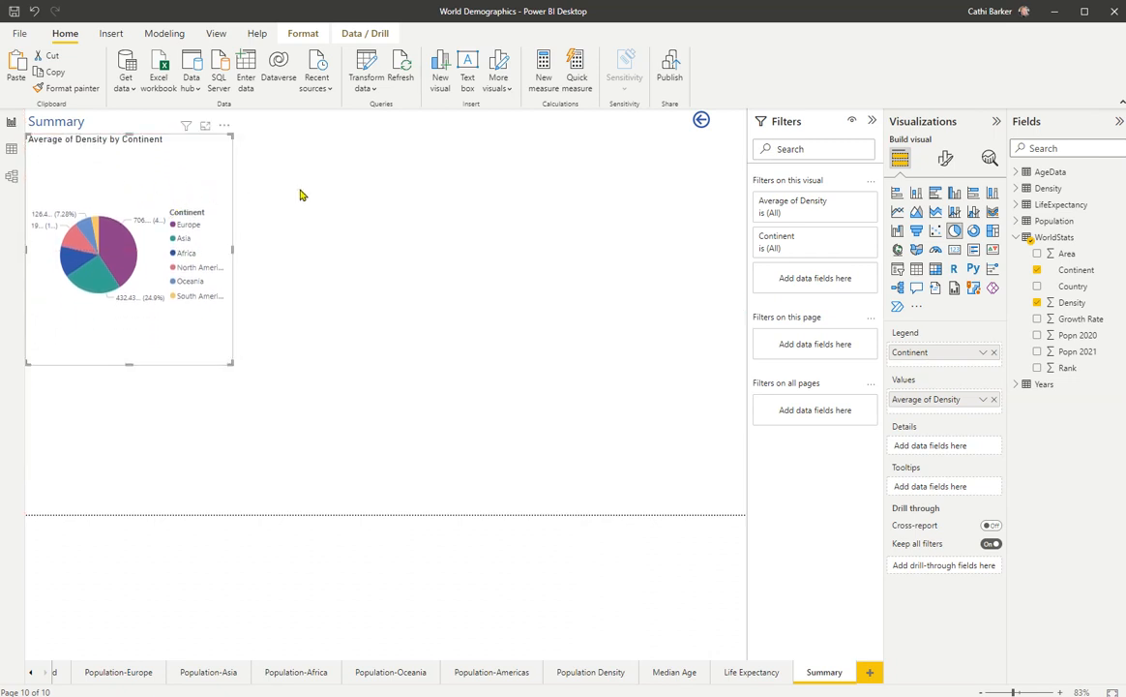
Turn off the pie chart's legend and set its detail label contents to Category
{"action": "left_click", "coordinate": [945, 160]}
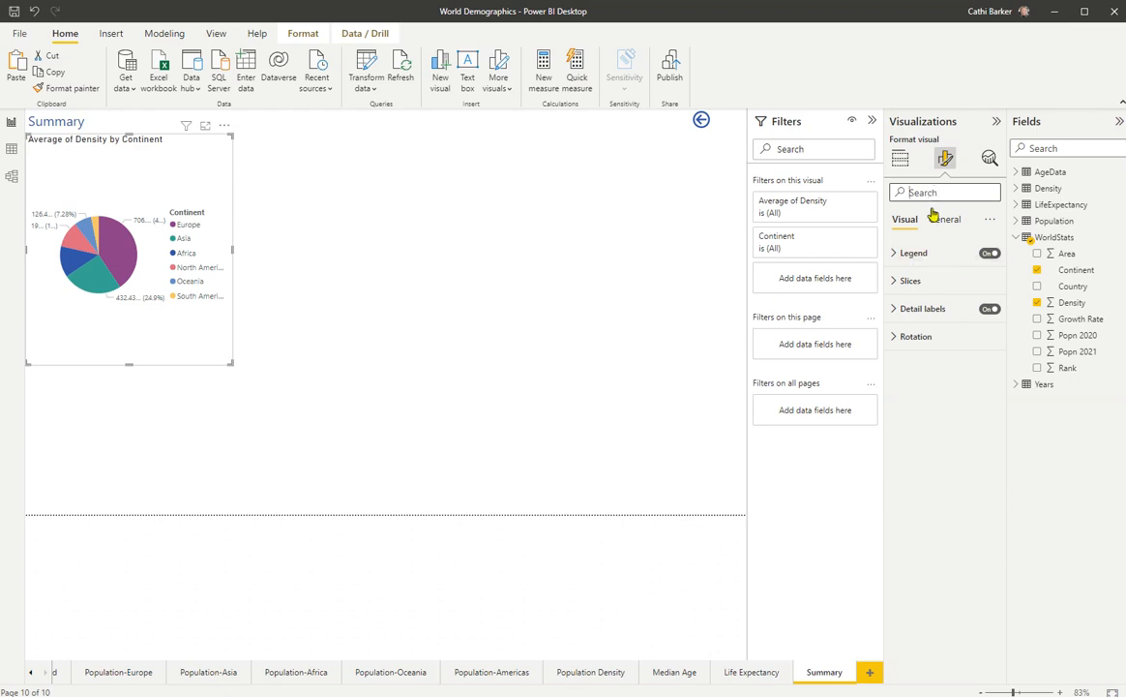
{"action": "left_click", "coordinate": [989, 253]}
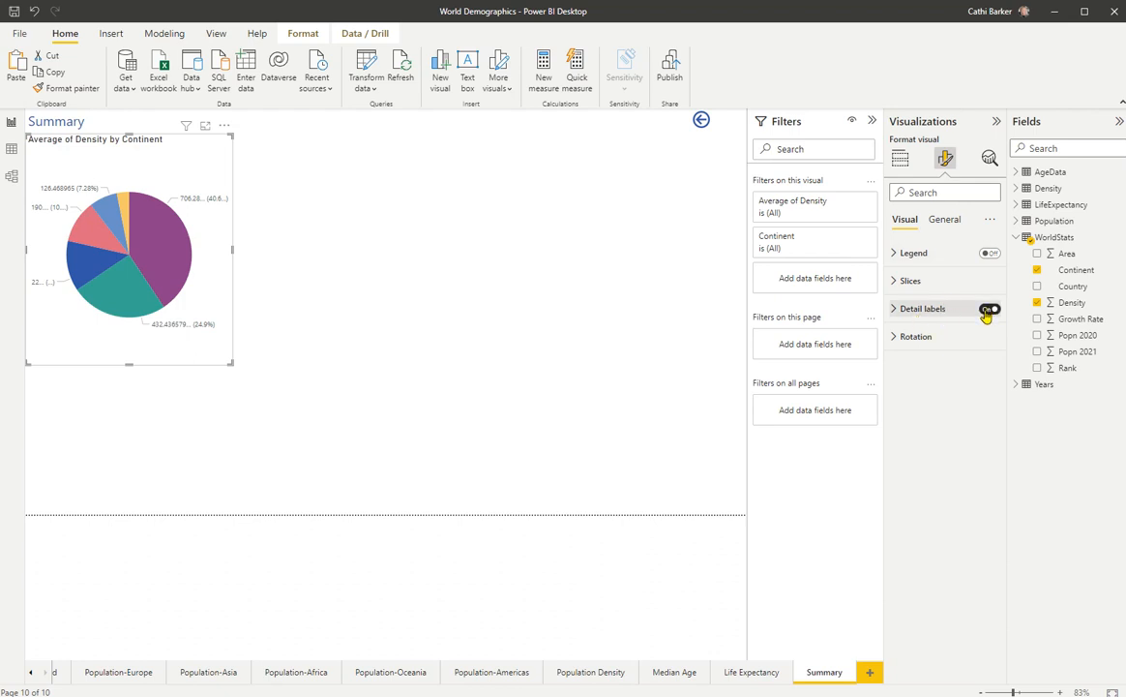
{"action": "left_click", "coordinate": [897, 309]}
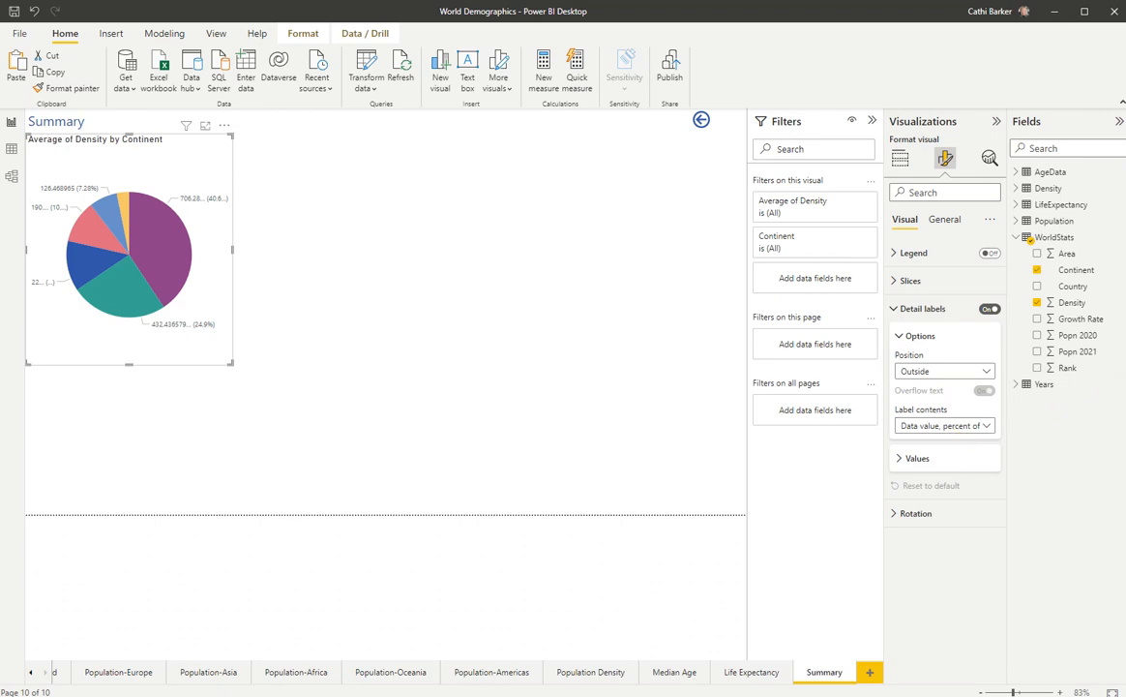
{"action": "left_click", "coordinate": [986, 427]}
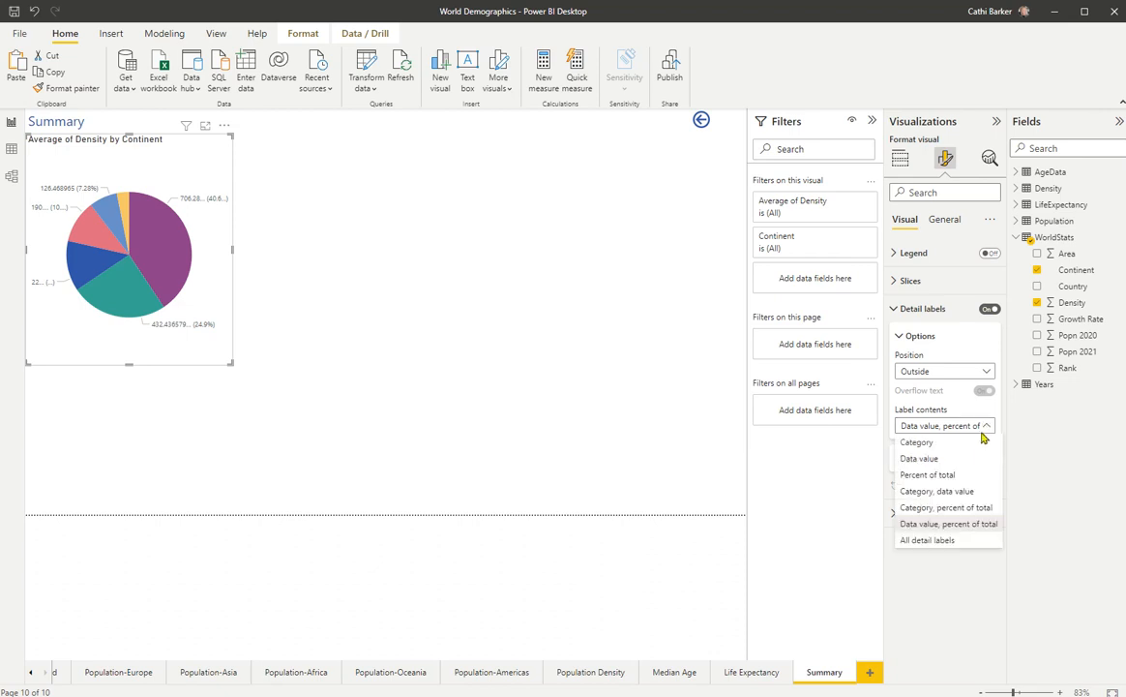
{"action": "left_click", "coordinate": [917, 443]}
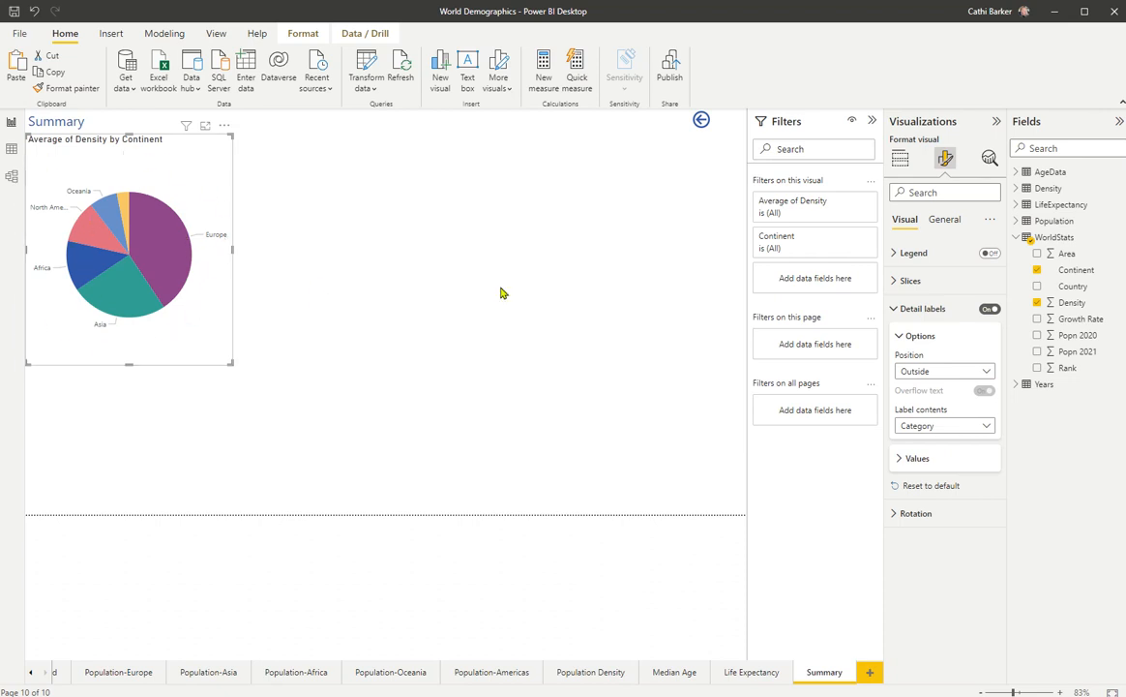
Change the pie chart's title to "Average Density by Continent" and slightly reduce the chart's height
{"action": "left_click", "coordinate": [939, 194]}
{"action": "type", "text": "title"}
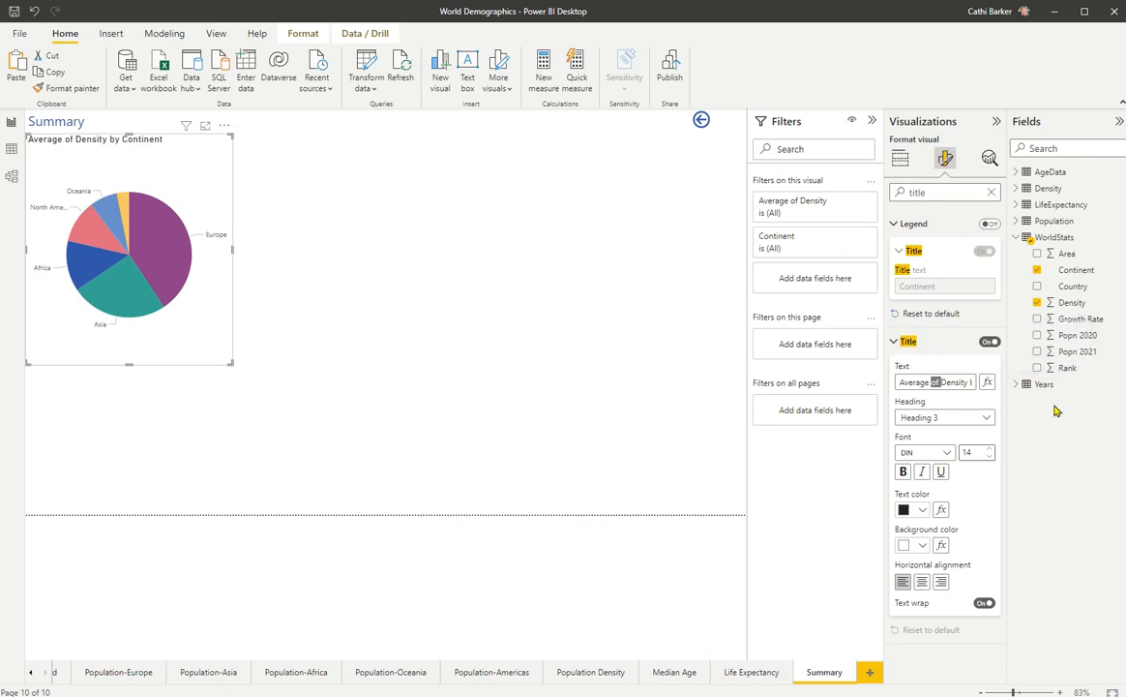
{"action": "key", "text": "BackSpace"}
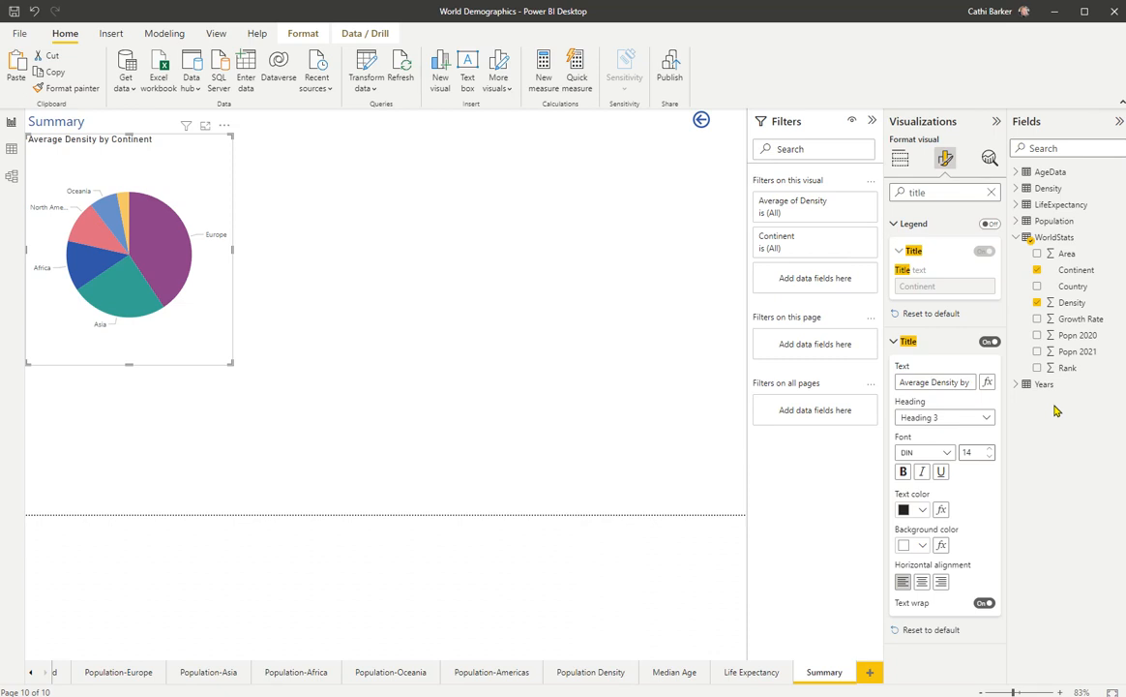
{"action": "left_click", "coordinate": [991, 193]}
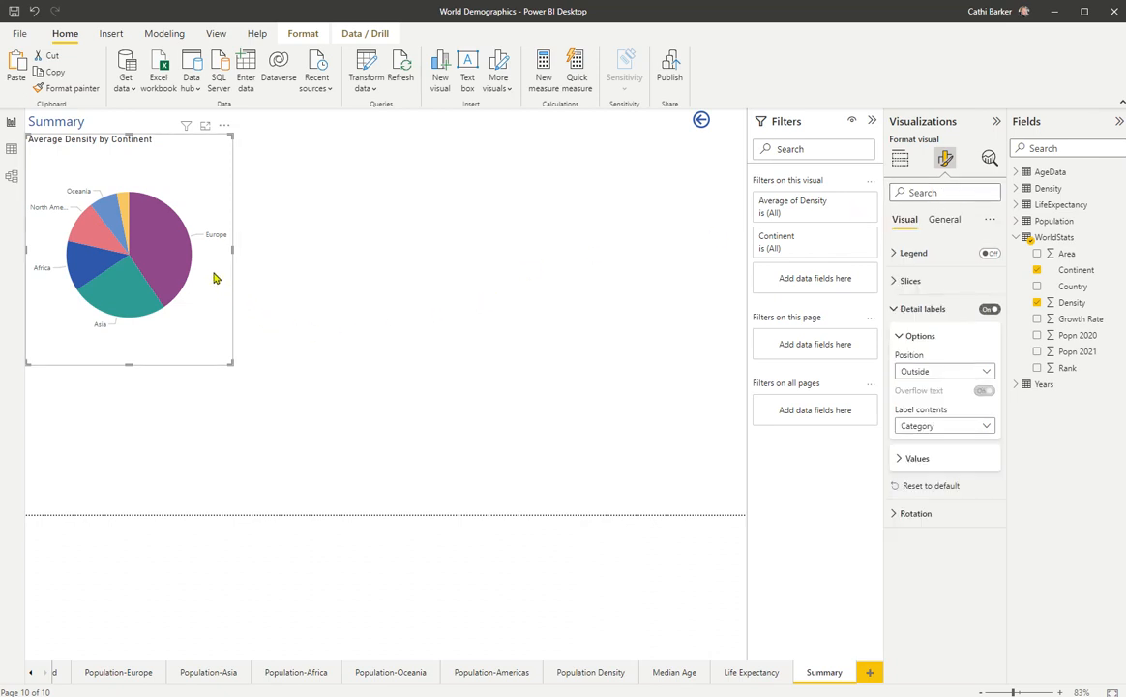
{"action": "left_click_drag", "start_coordinate": [230, 364], "coordinate": [234, 339]}
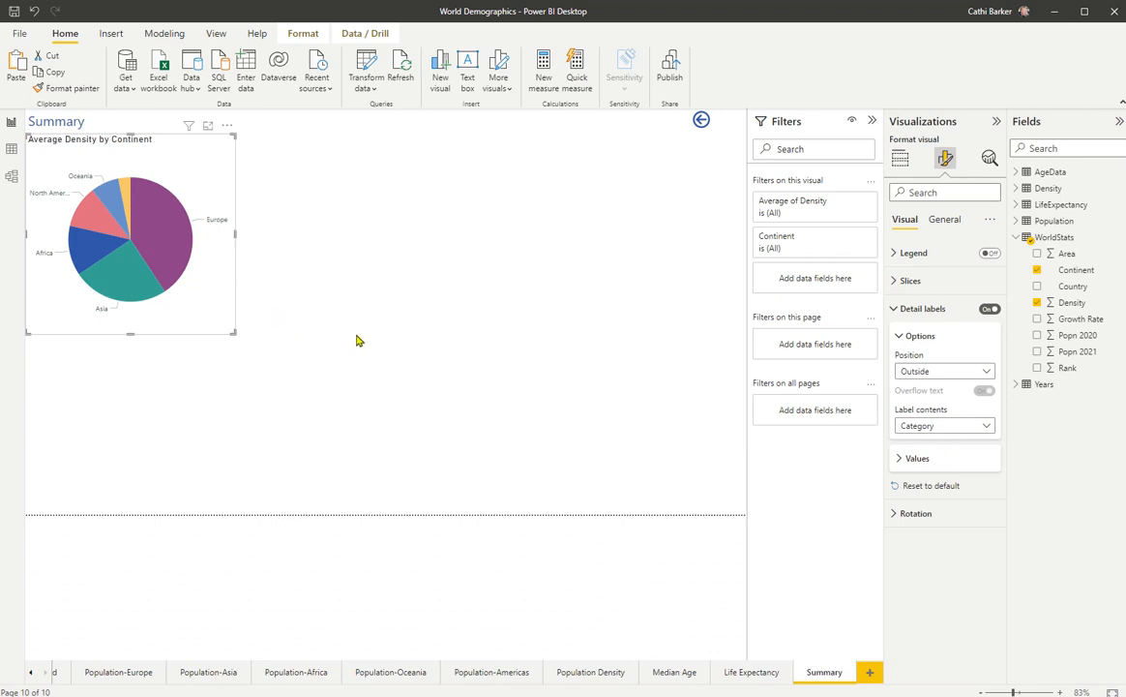
Add a separate donut chart with the WorldStats Continent field as legend and Area as values
{"action": "left_click", "coordinate": [411, 252]}
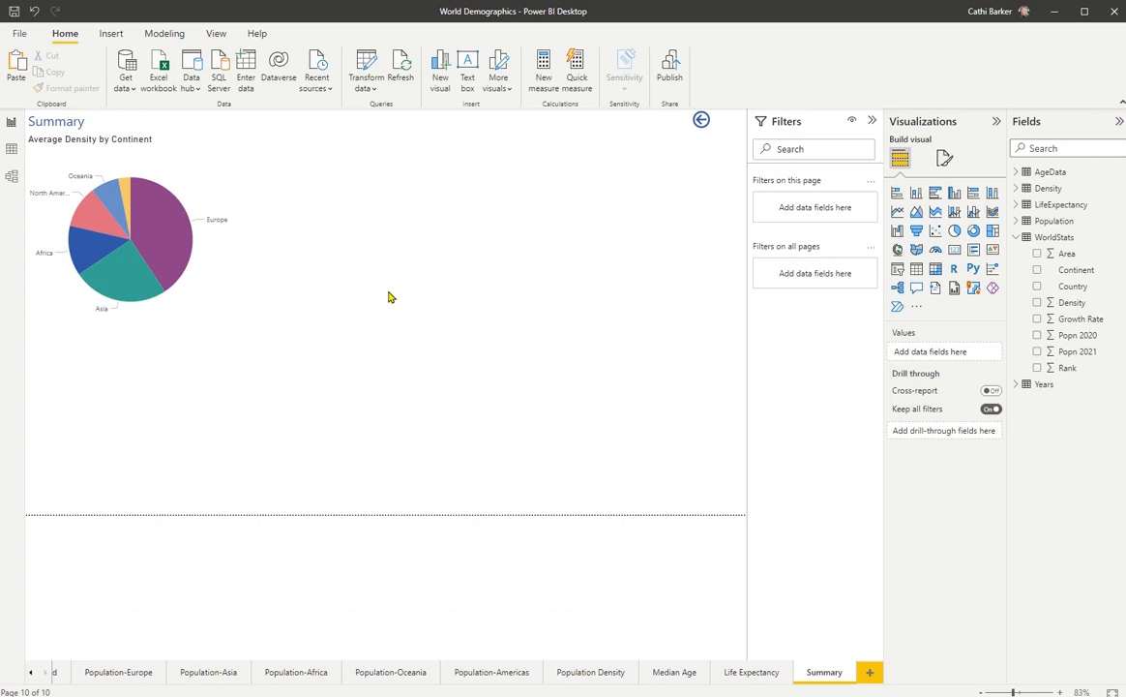
{"action": "left_click", "coordinate": [973, 230]}
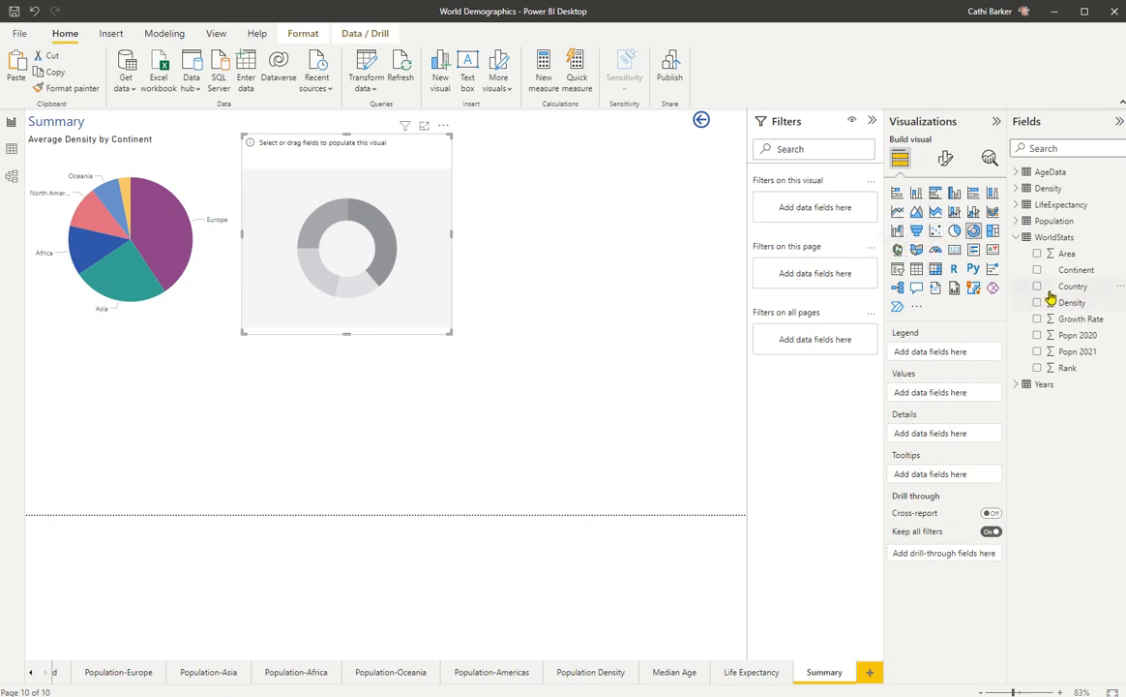
{"action": "left_click_drag", "start_coordinate": [1075, 271], "coordinate": [969, 357]}
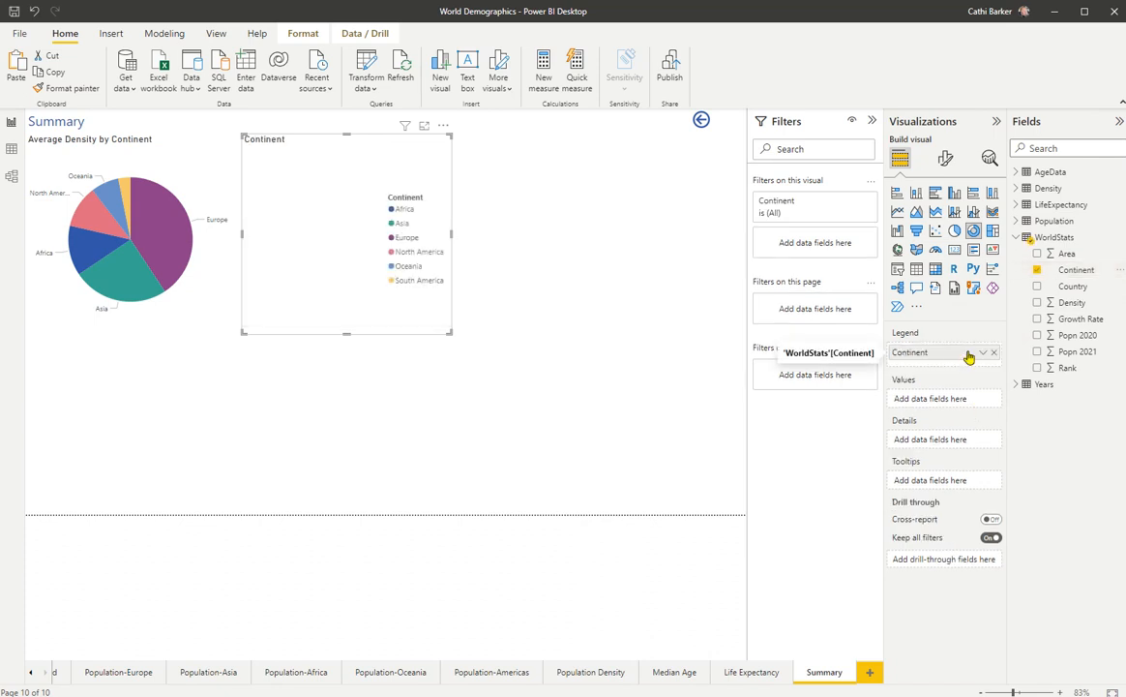
{"action": "left_click_drag", "start_coordinate": [1040, 254], "coordinate": [958, 402]}
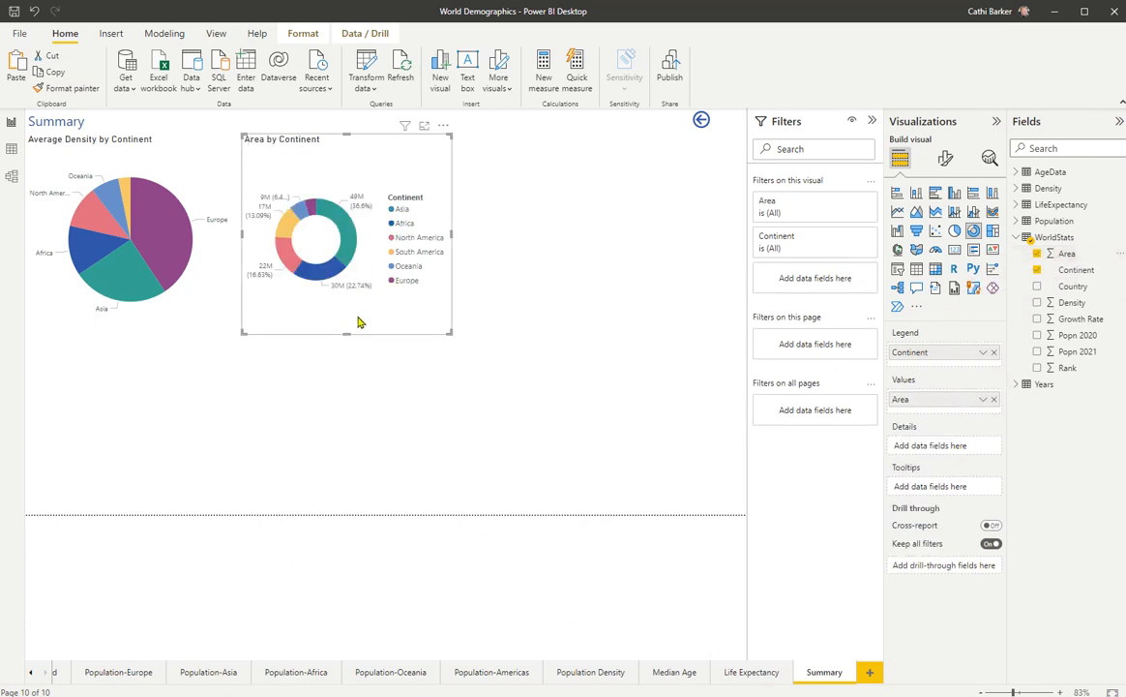
Turn off the donut chart's legend and set its detail label contents to Category
{"action": "left_click", "coordinate": [945, 161]}
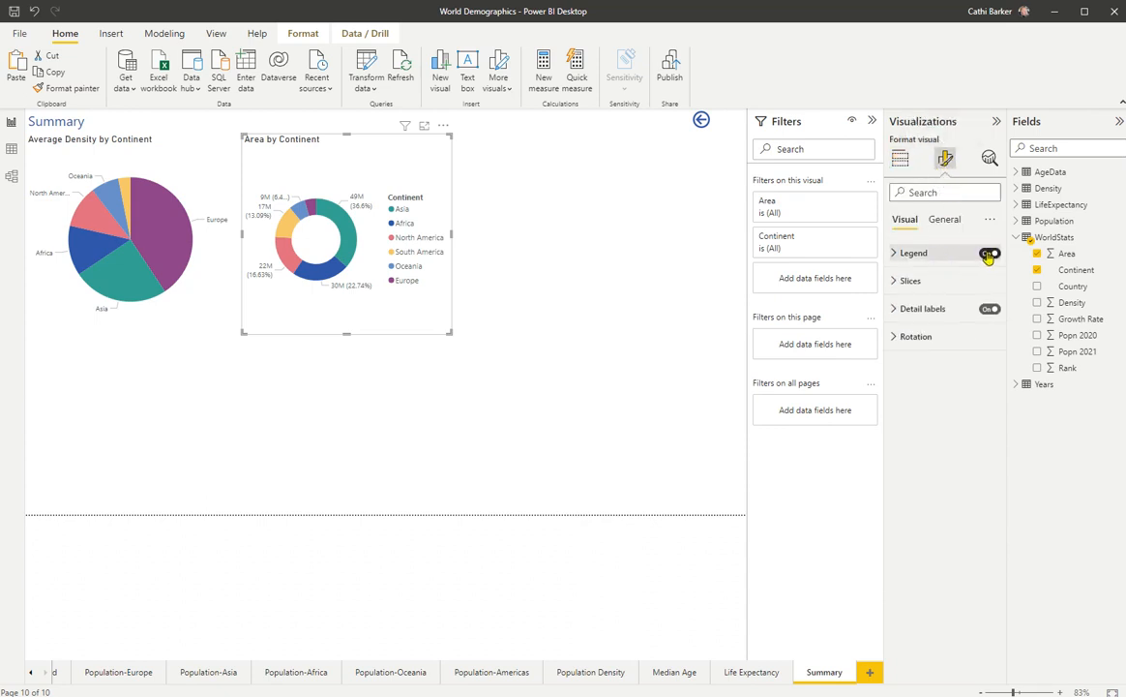
{"action": "left_click", "coordinate": [988, 254]}
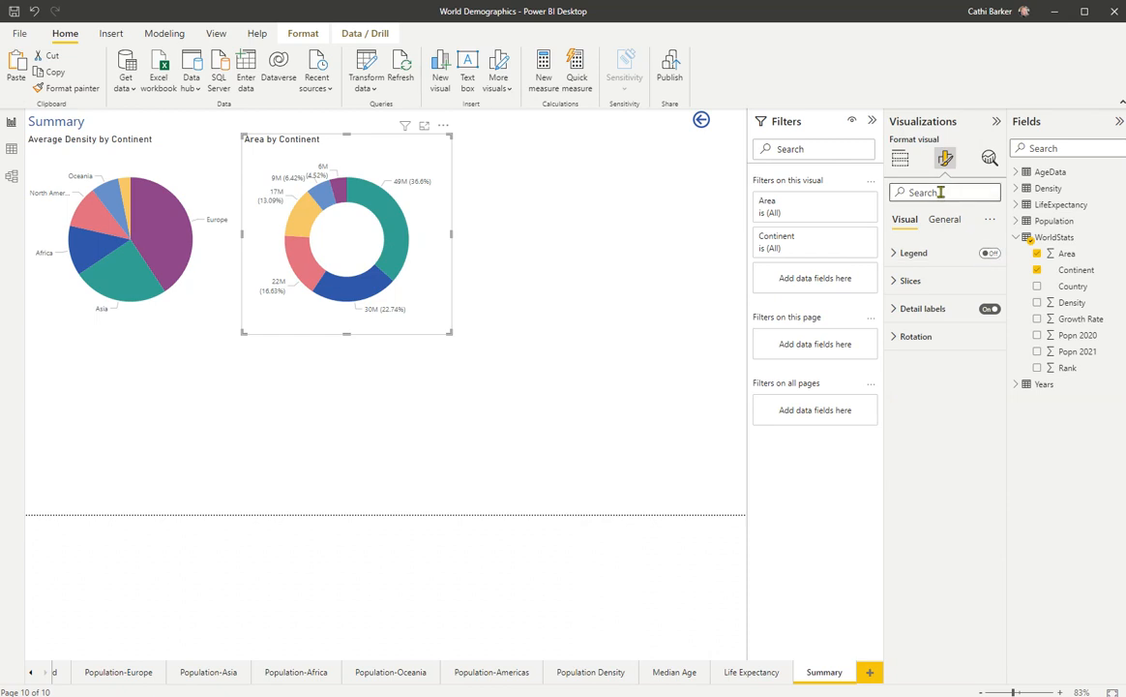
{"action": "left_click", "coordinate": [892, 308]}
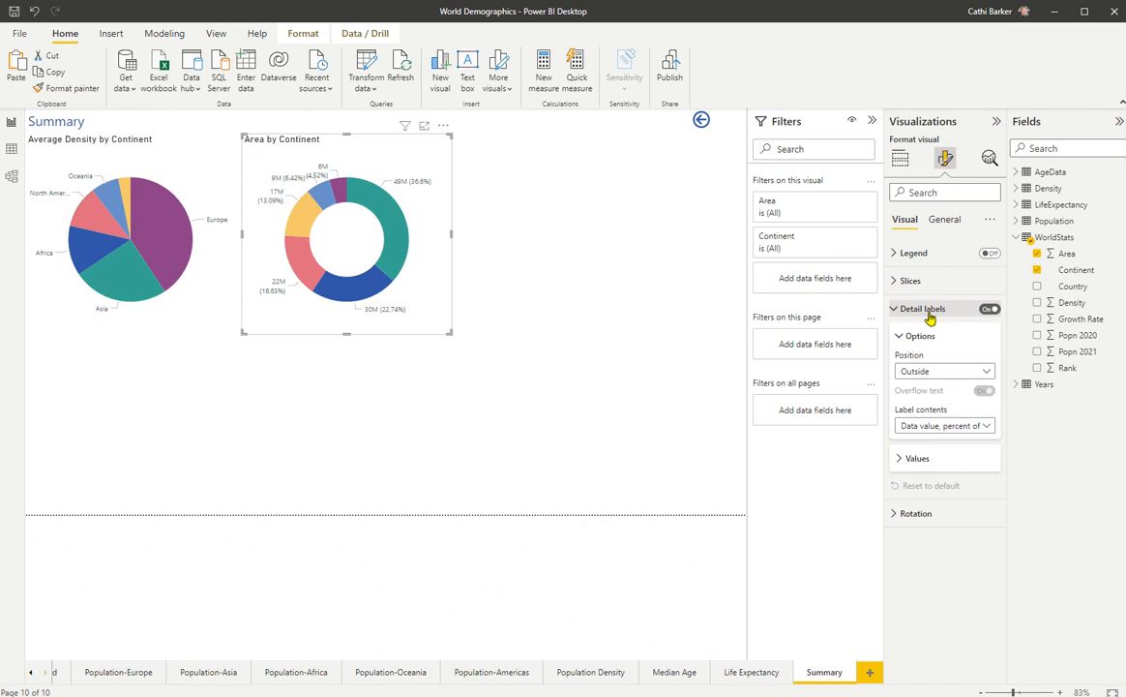
{"action": "left_click", "coordinate": [989, 428]}
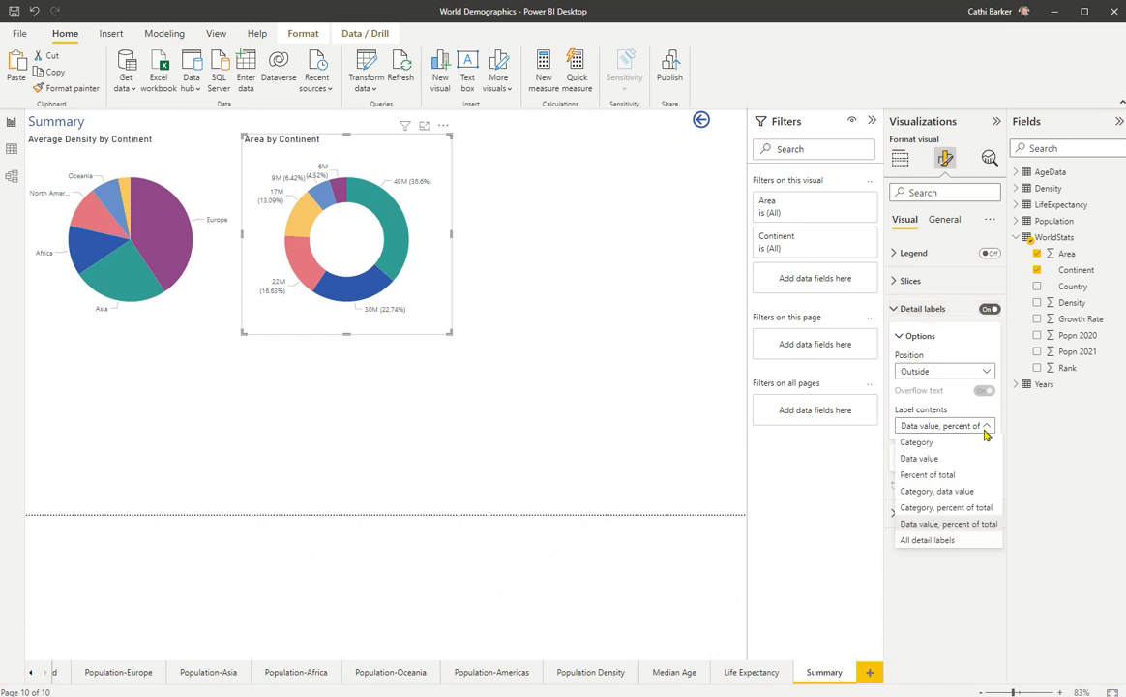
{"action": "left_click", "coordinate": [915, 443]}
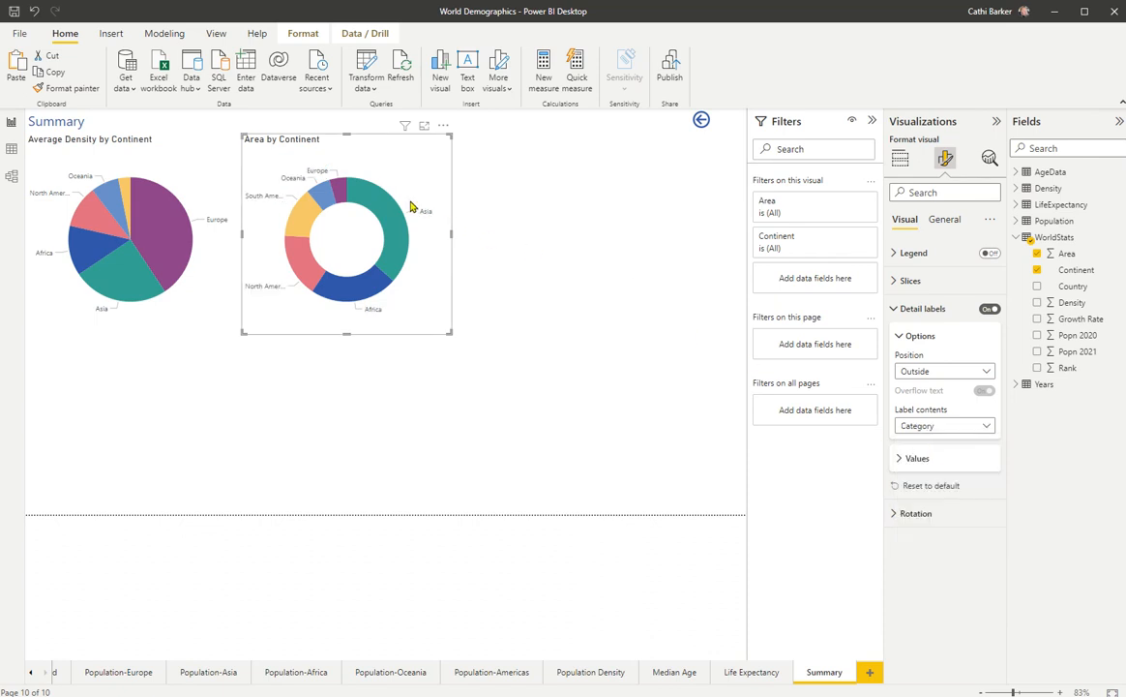
{"action": "mouse_move", "coordinate": [378, 293]}
{"action": "left_click", "coordinate": [989, 427]}
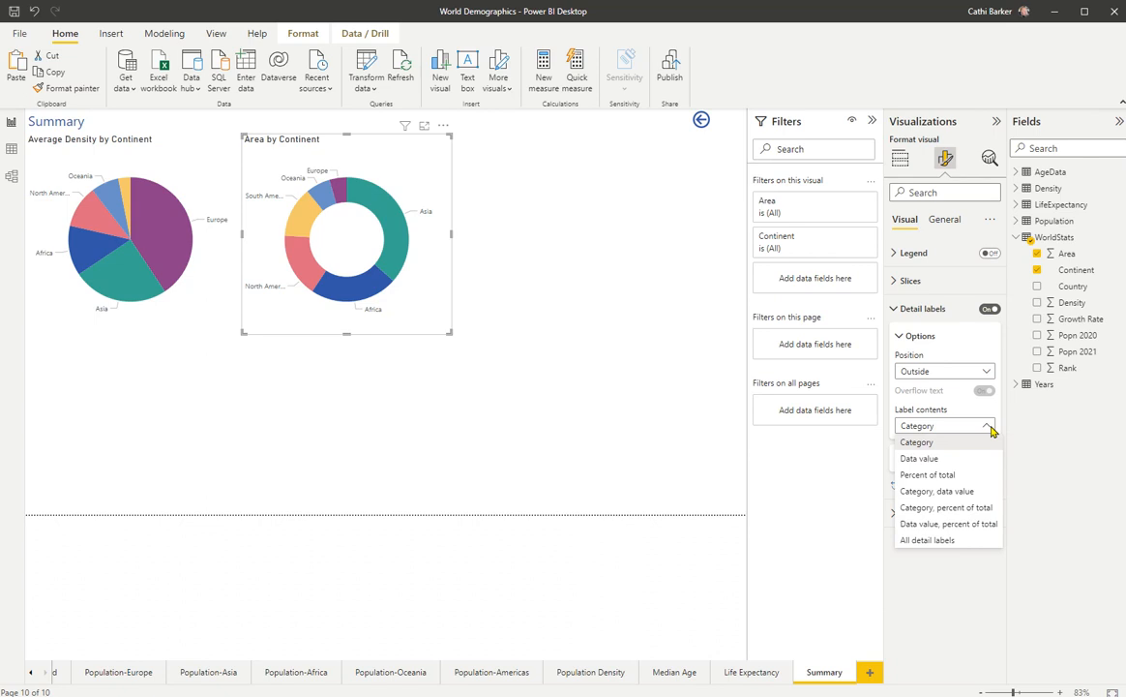
{"action": "left_click", "coordinate": [951, 493]}
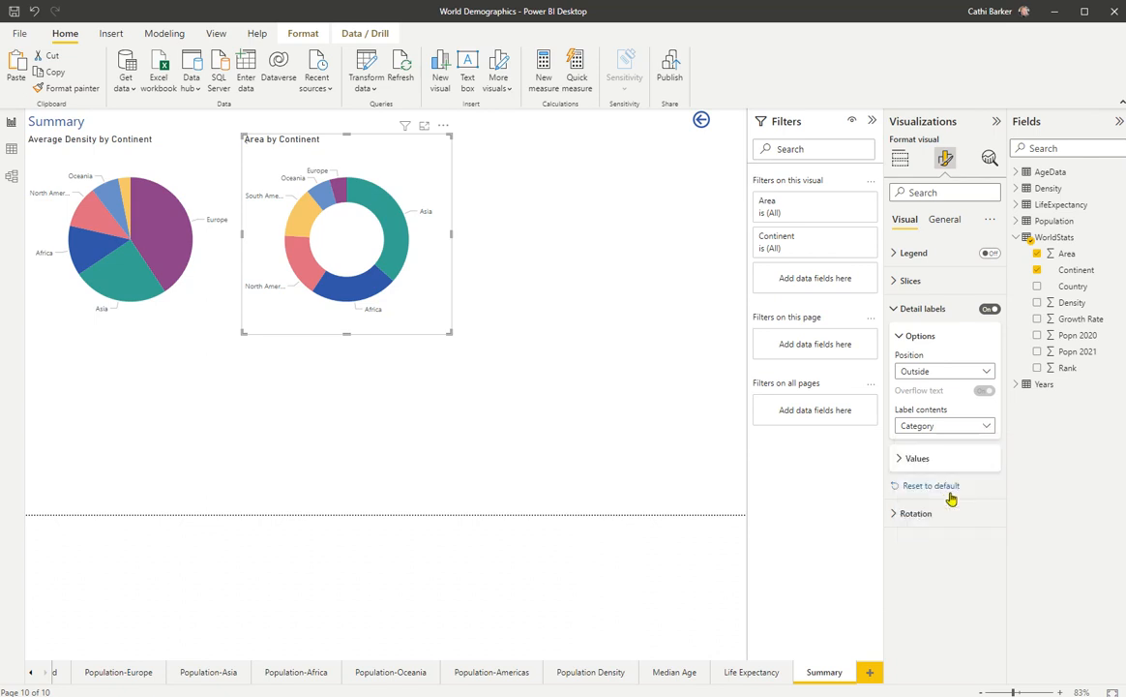
{"action": "left_click", "coordinate": [986, 426]}
{"action": "left_click", "coordinate": [931, 447]}
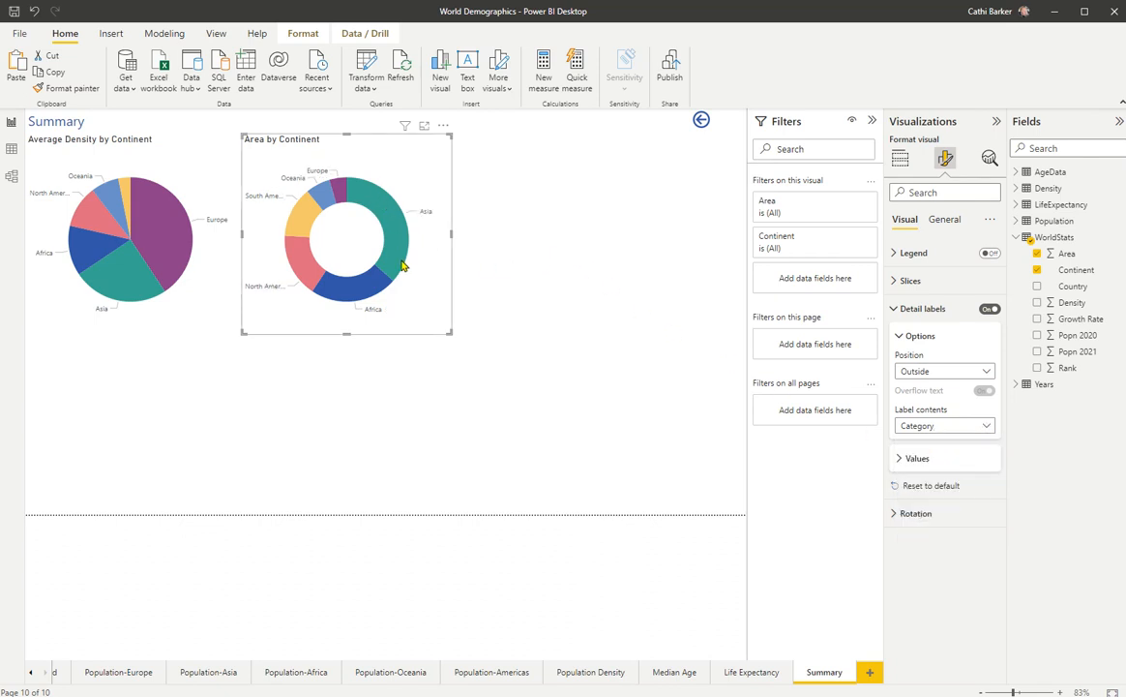
Add a separate ribbon chart with the WorldStats Continent field on the X-axis and Popn 2020 and Popn 2021 on the Y-axis
{"action": "mouse_move", "coordinate": [402, 254]}
{"action": "left_click", "coordinate": [566, 292]}
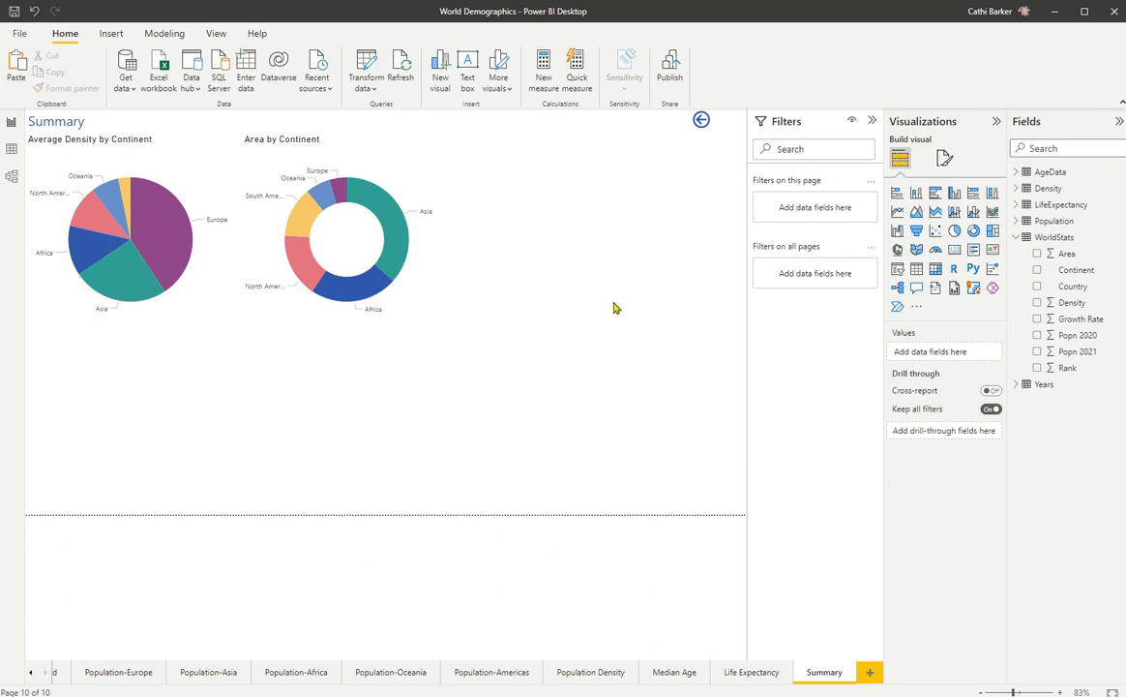
{"action": "left_click", "coordinate": [993, 213]}
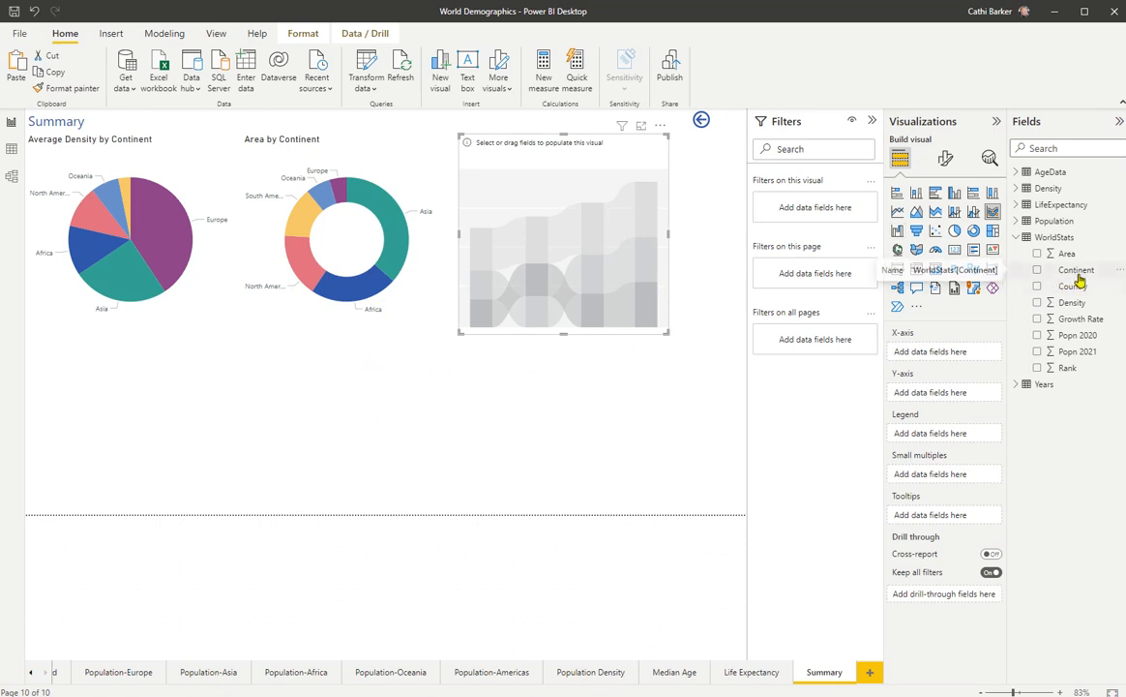
{"action": "left_click_drag", "start_coordinate": [1078, 275], "coordinate": [965, 363]}
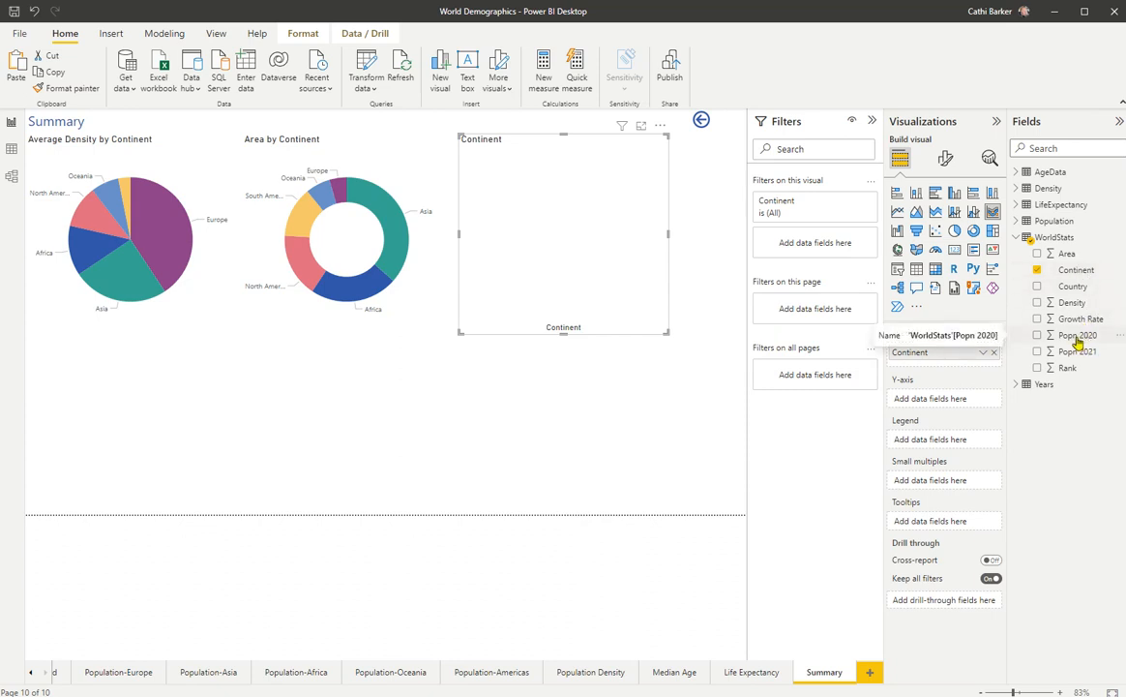
{"action": "left_click_drag", "start_coordinate": [1077, 340], "coordinate": [953, 408]}
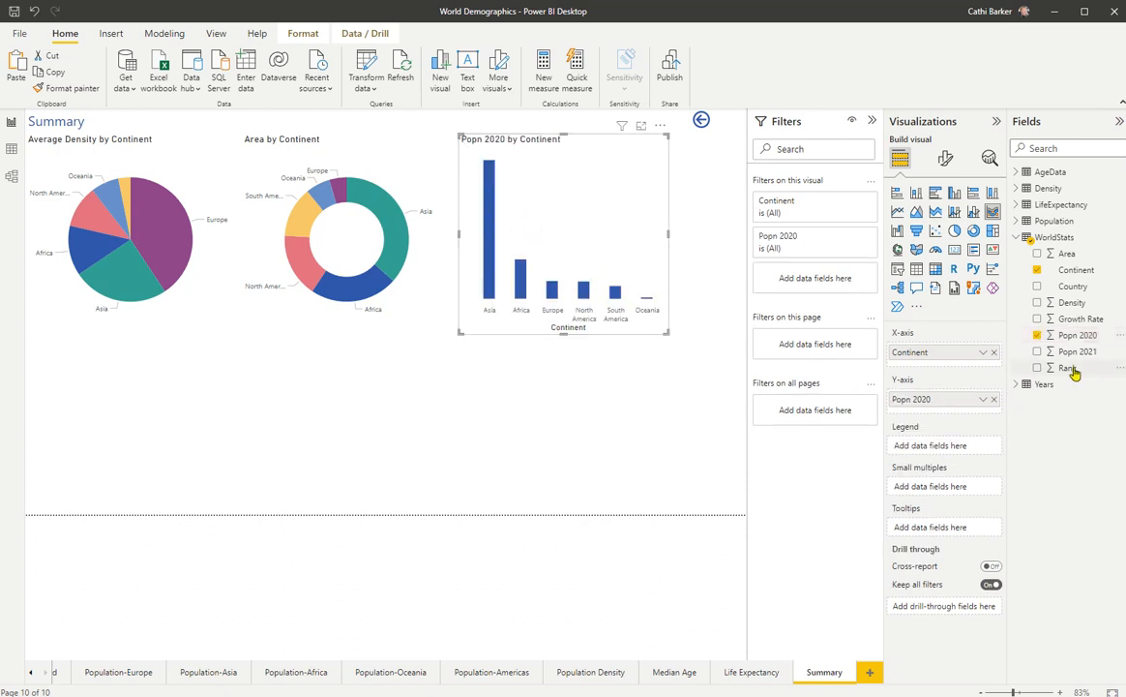
{"action": "left_click_drag", "start_coordinate": [1081, 359], "coordinate": [957, 416]}
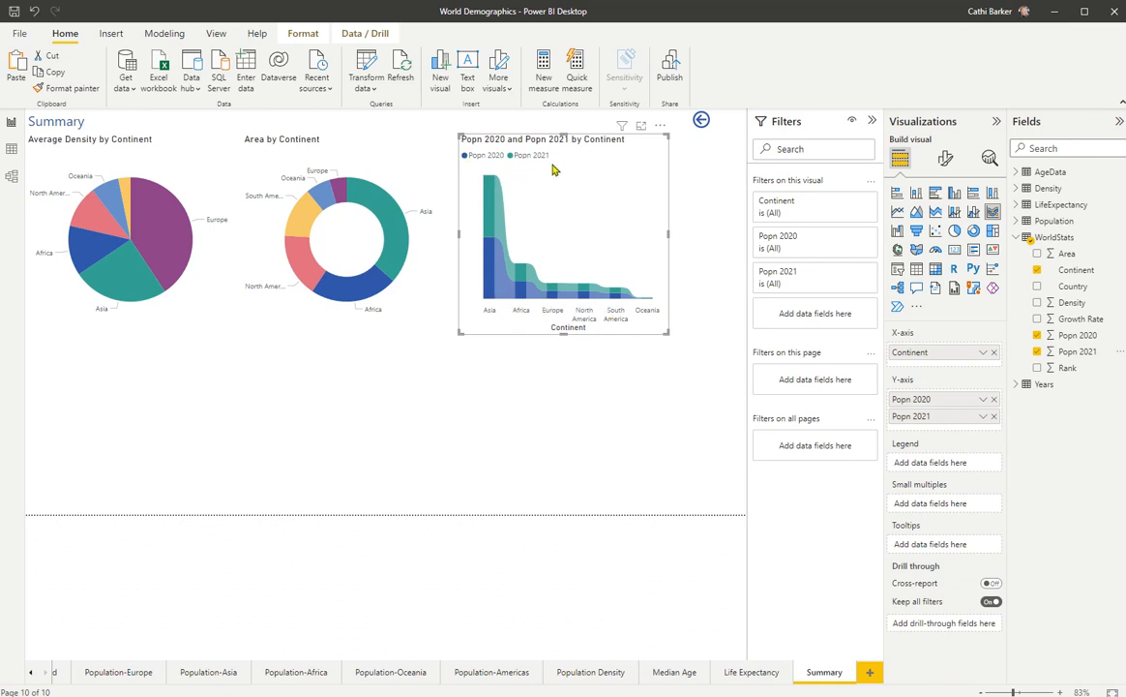
Change the ribbon chart's title to "2020 and 2021 Population"
{"action": "left_click", "coordinate": [946, 160]}
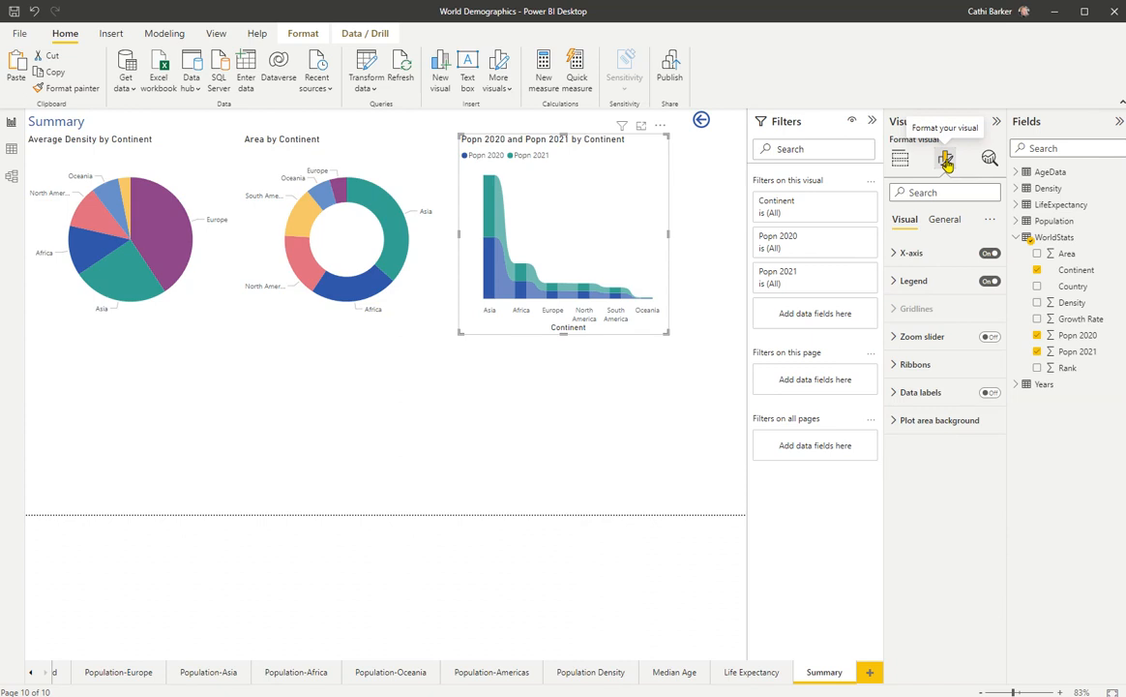
{"action": "type", "text": "title"}
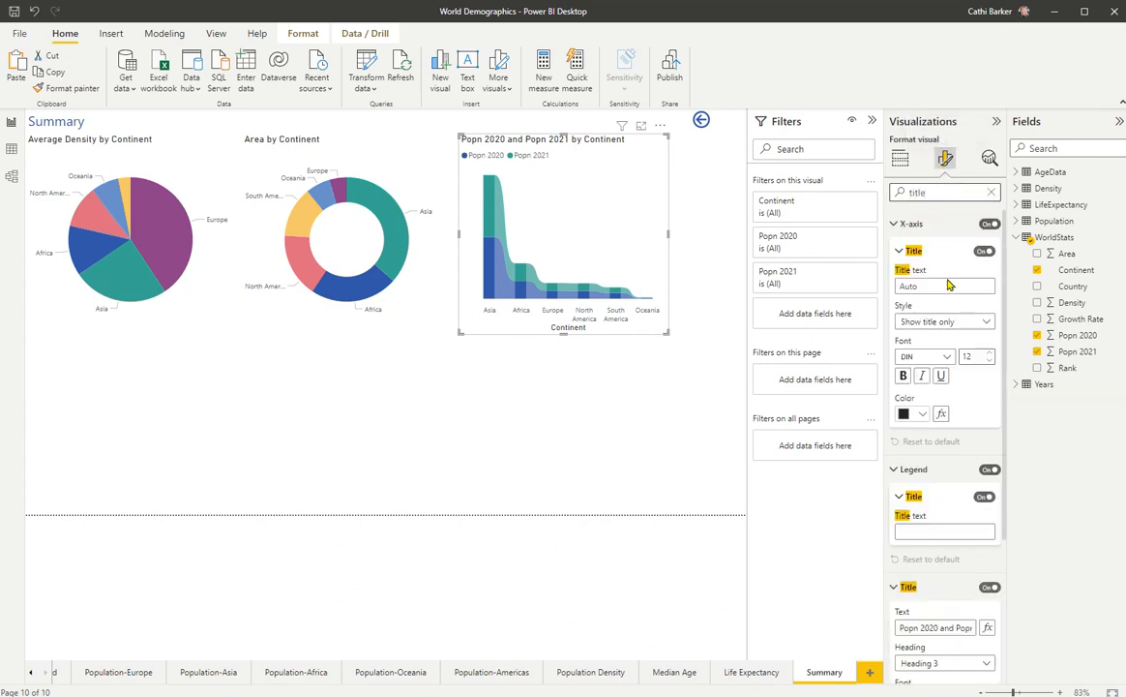
{"action": "scroll", "coordinate": [911, 404], "scroll_direction": "down", "scroll_amount": 3}
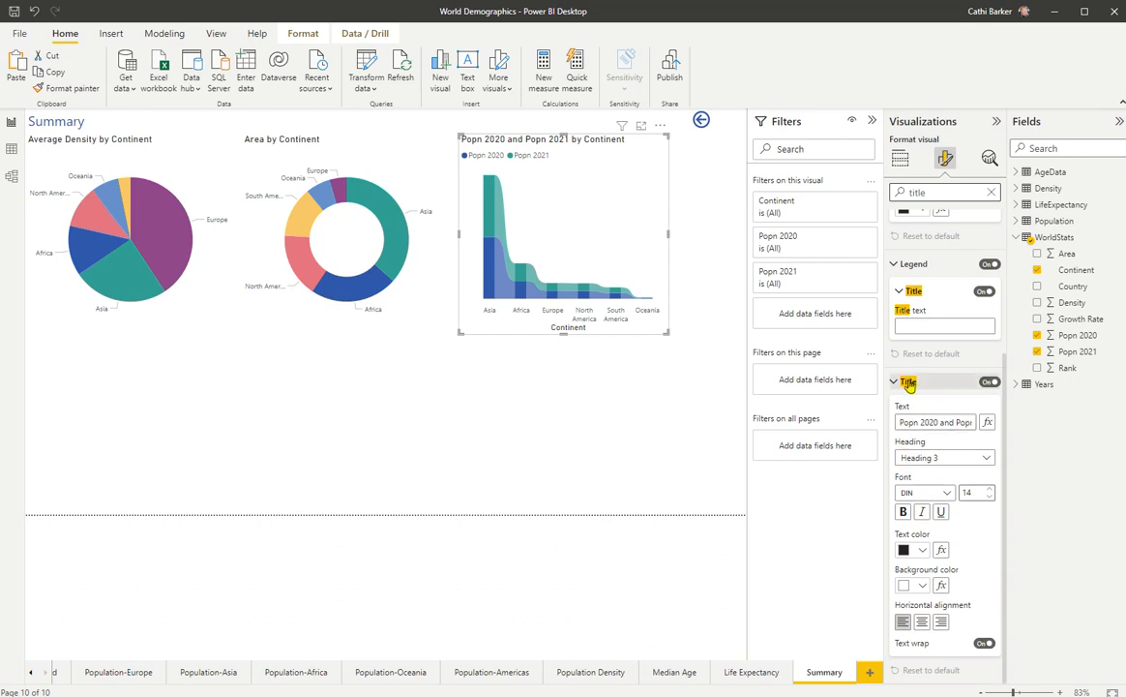
{"action": "left_click", "coordinate": [962, 422]}
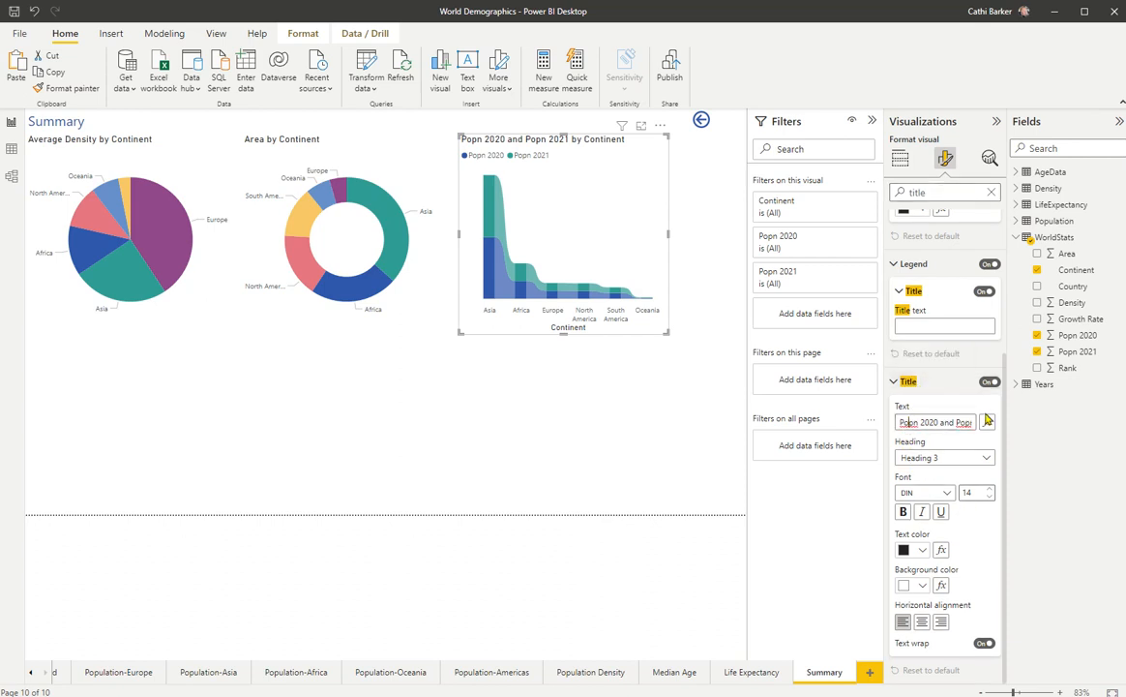
{"action": "key", "text": "ctrl+a"}
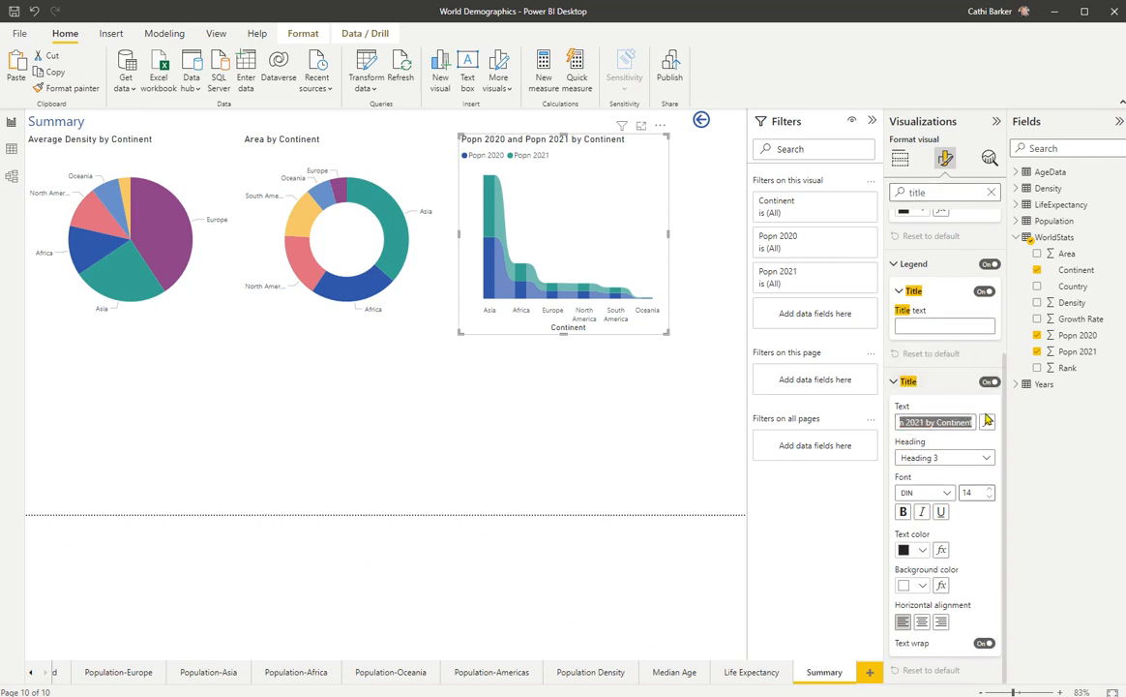
{"action": "type", "text": "2020 and 2021"}
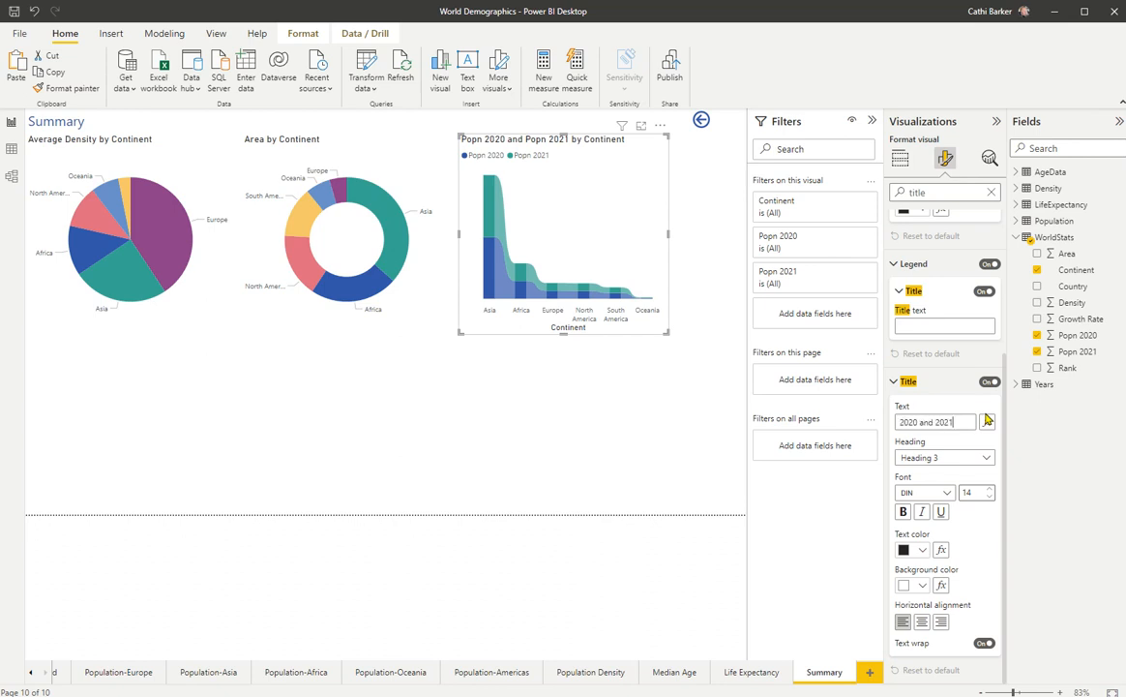
{"action": "type", "text": "pulation"}
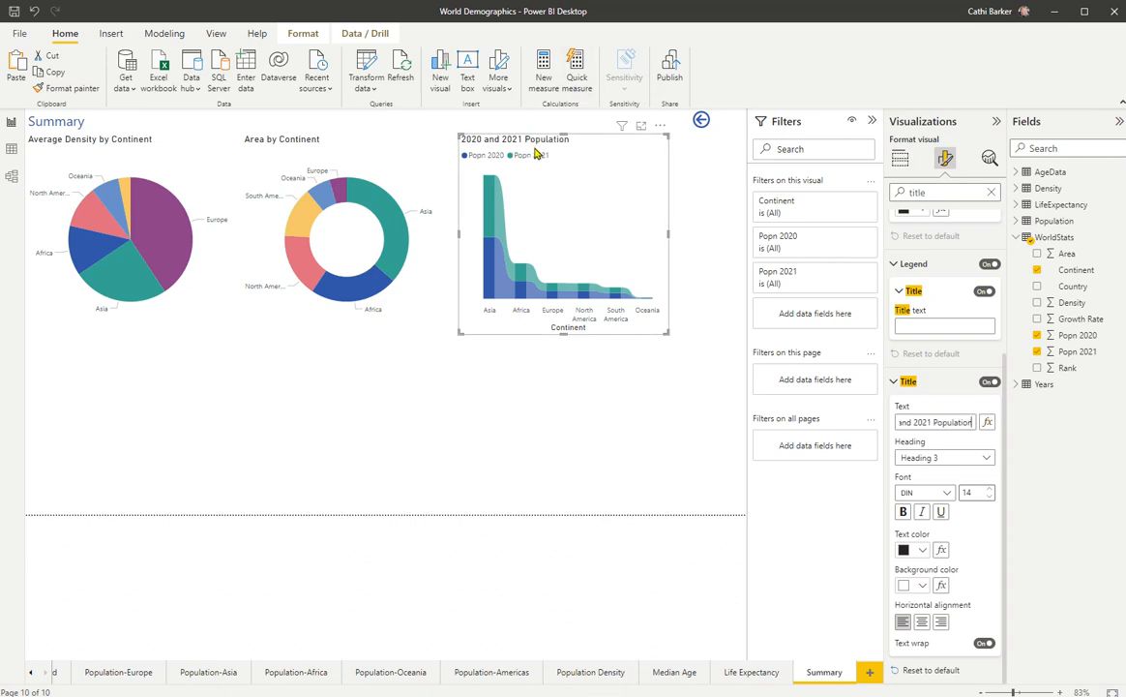
{"action": "left_click", "coordinate": [573, 455]}
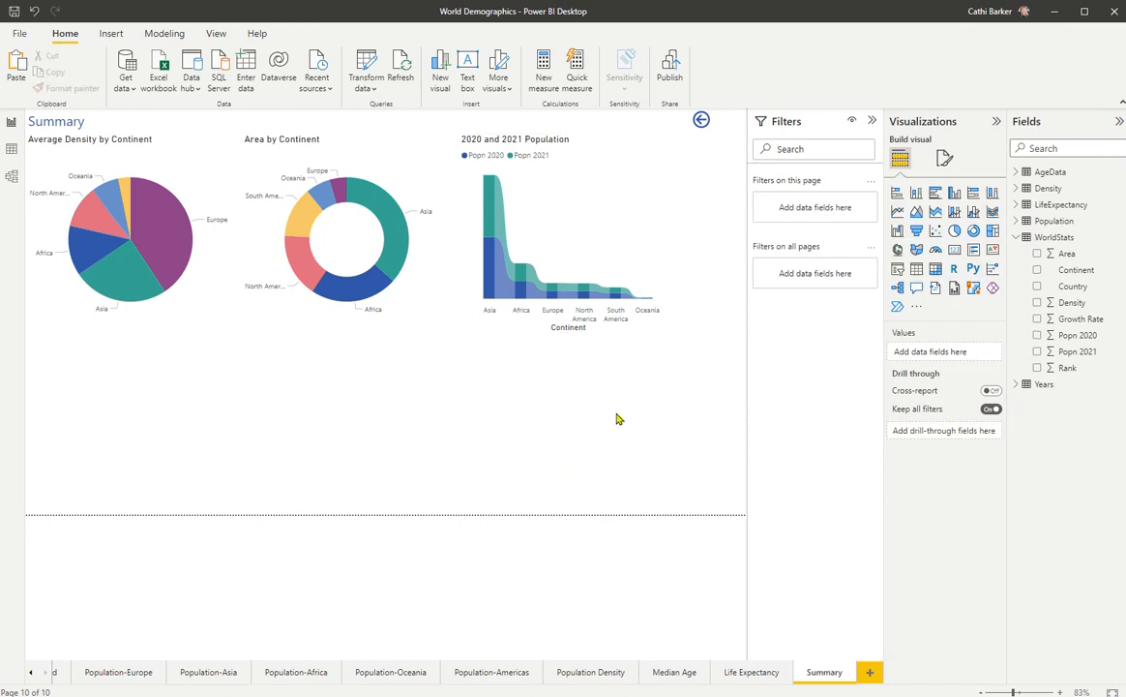
Reduce the heights of the ribbon, pie and donut charts so their bottom edges line up in one shorter row
{"action": "left_click", "coordinate": [566, 232]}
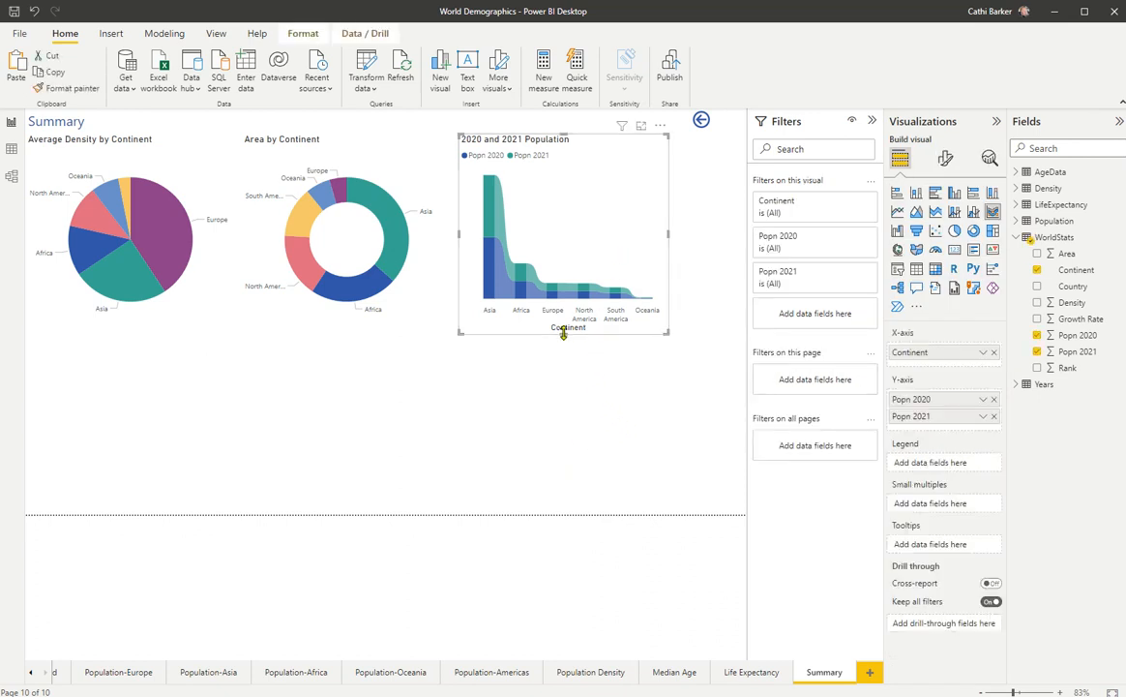
{"action": "left_click_drag", "start_coordinate": [563, 333], "coordinate": [565, 300]}
{"action": "left_click", "coordinate": [154, 294]}
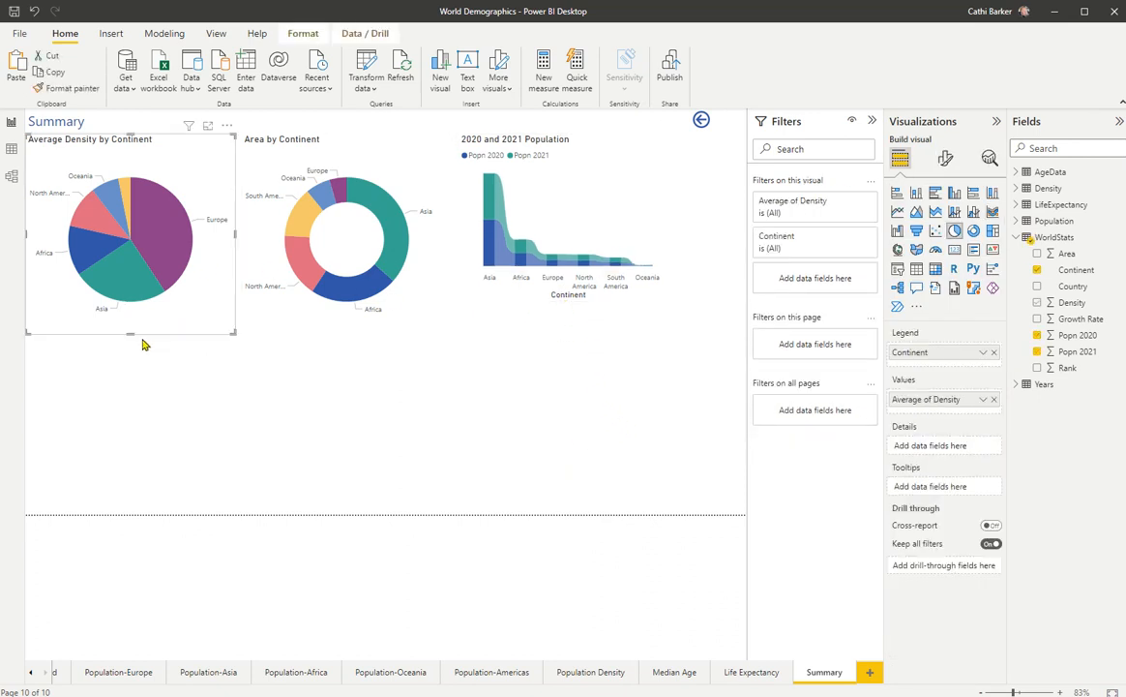
{"action": "left_click_drag", "start_coordinate": [130, 333], "coordinate": [131, 290]}
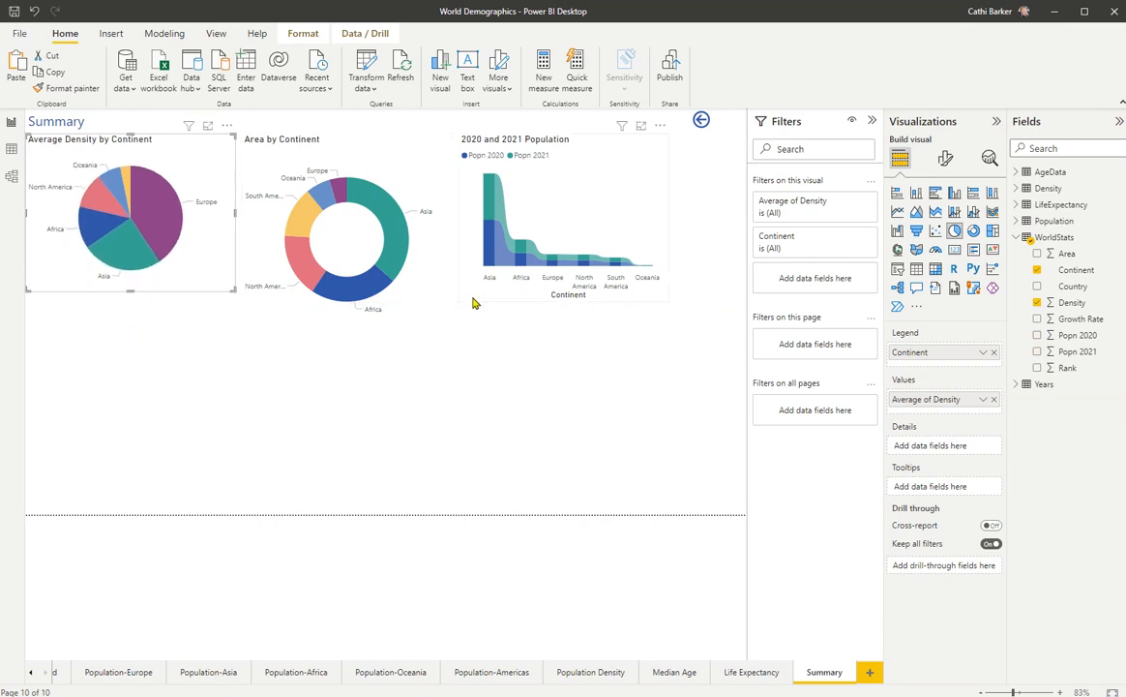
{"action": "left_click", "coordinate": [354, 333]}
{"action": "left_click_drag", "start_coordinate": [354, 334], "coordinate": [347, 291]}
{"action": "left_click", "coordinate": [575, 371]}
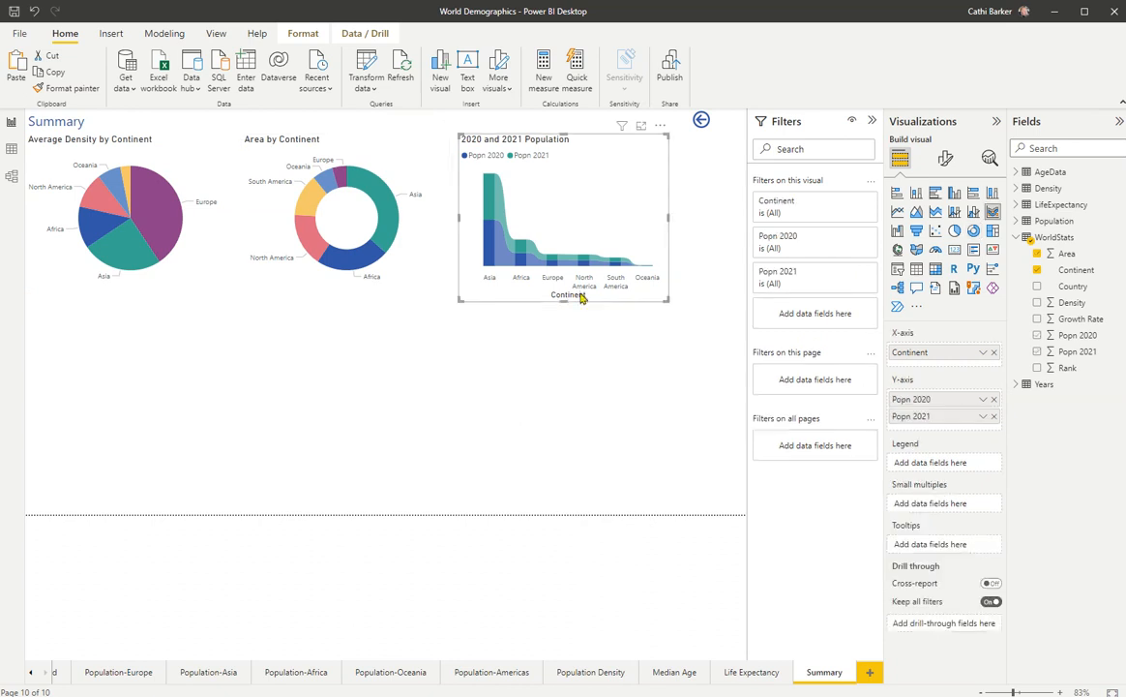
{"action": "left_click_drag", "start_coordinate": [576, 371], "coordinate": [567, 290]}
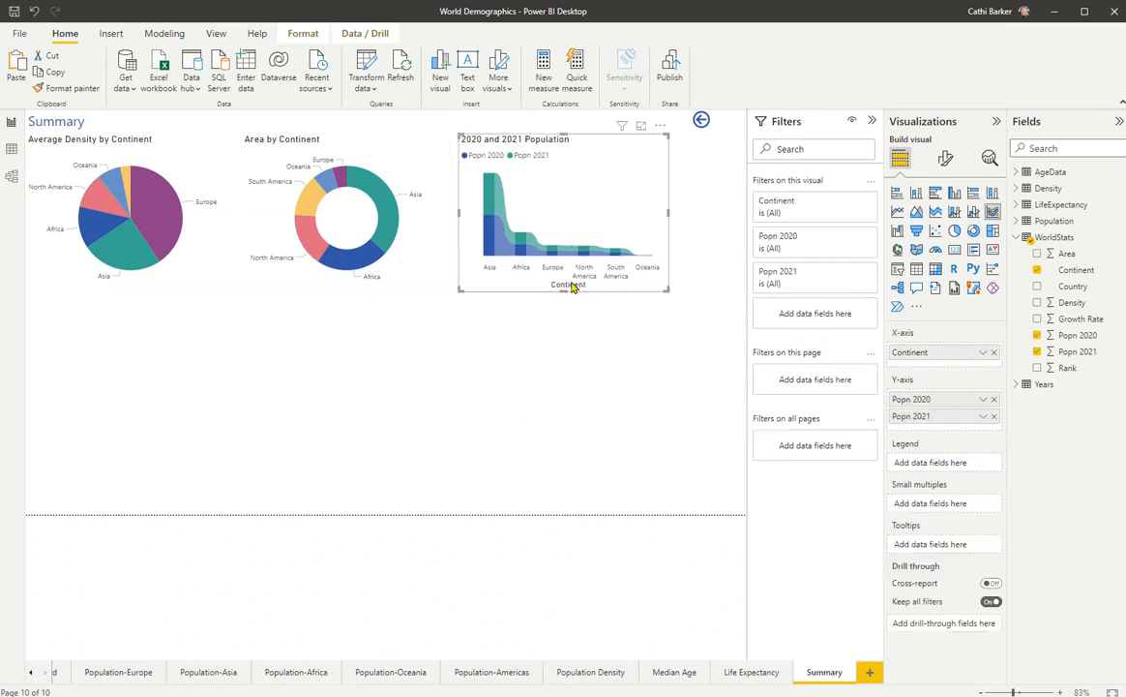
Widen the 2020 and 2021 Population ribbon chart until it nearly reaches the right edge of the report page
{"action": "left_click", "coordinate": [673, 213]}
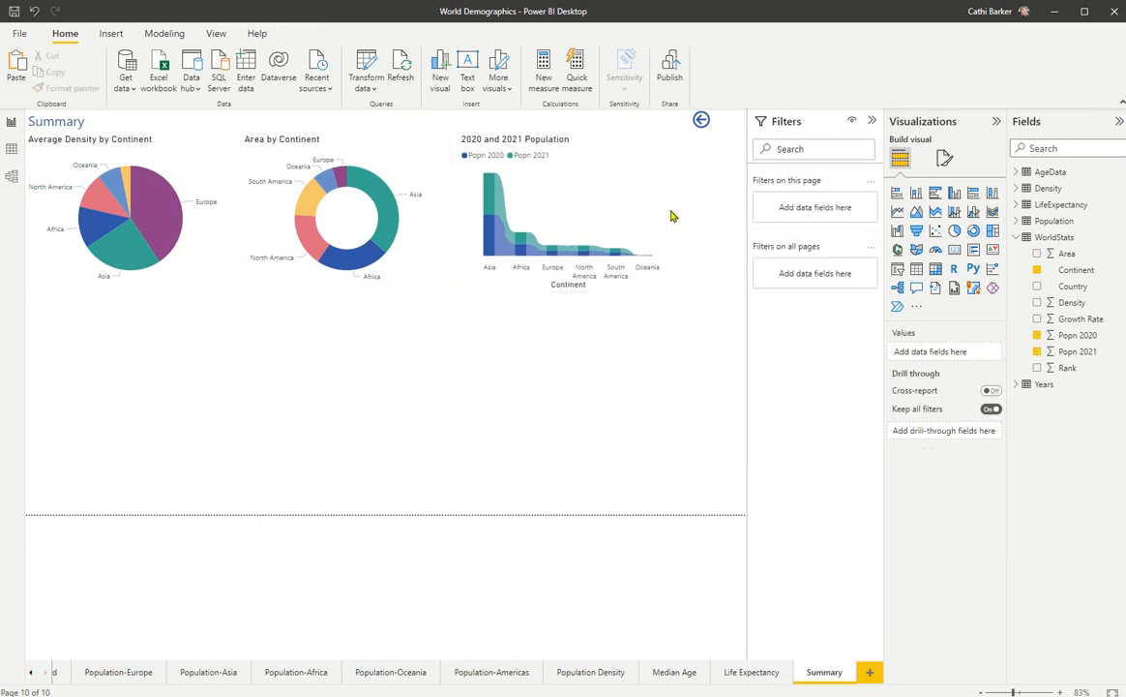
{"action": "left_click", "coordinate": [647, 216]}
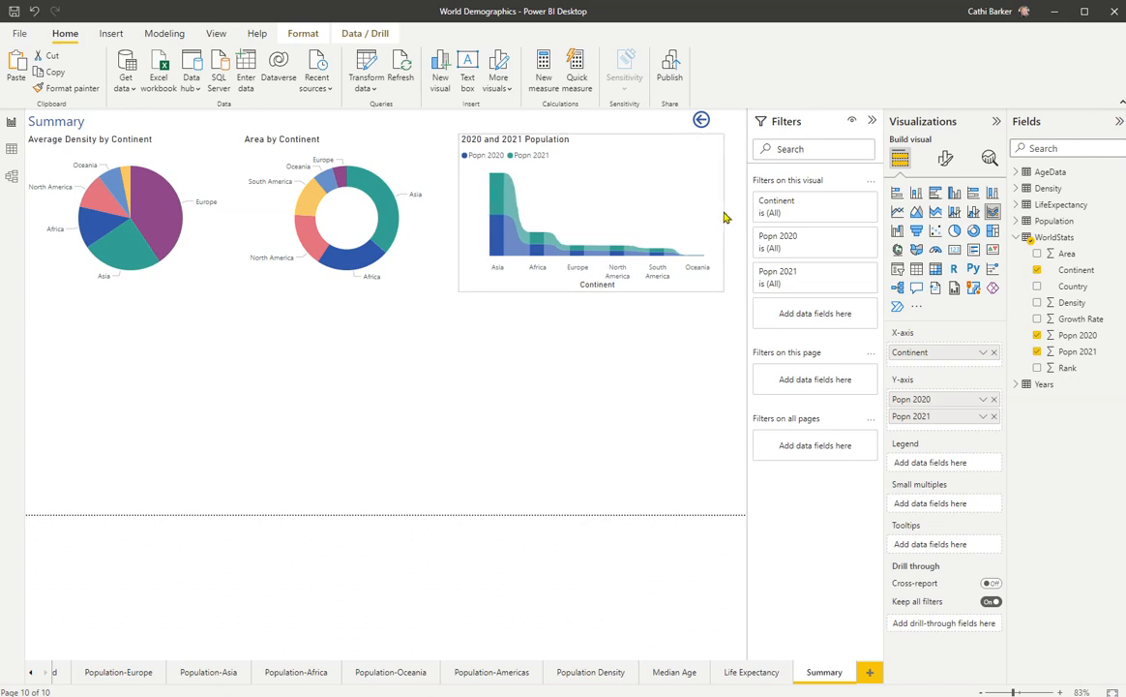
{"action": "left_click_drag", "start_coordinate": [669, 214], "coordinate": [738, 220]}
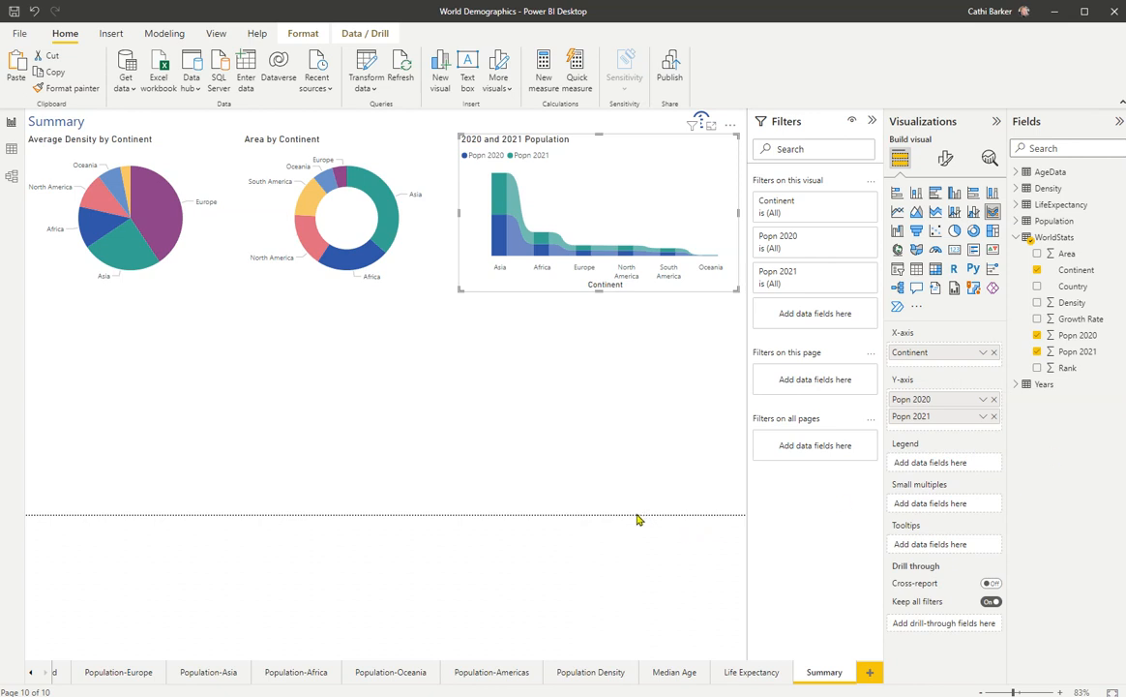
Add a waterfall chart of WorldStats Growth Rate by Continent below the pie chart, extending it to the page's bottom edge and widening it
{"action": "left_click", "coordinate": [482, 389]}
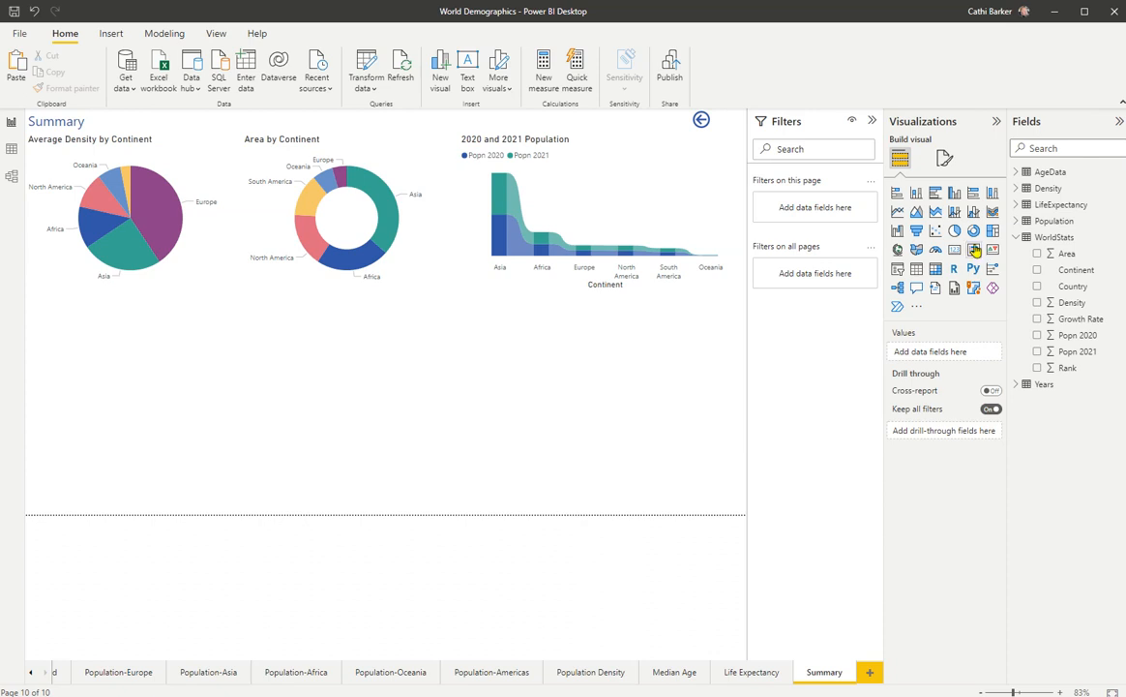
{"action": "left_click", "coordinate": [897, 234]}
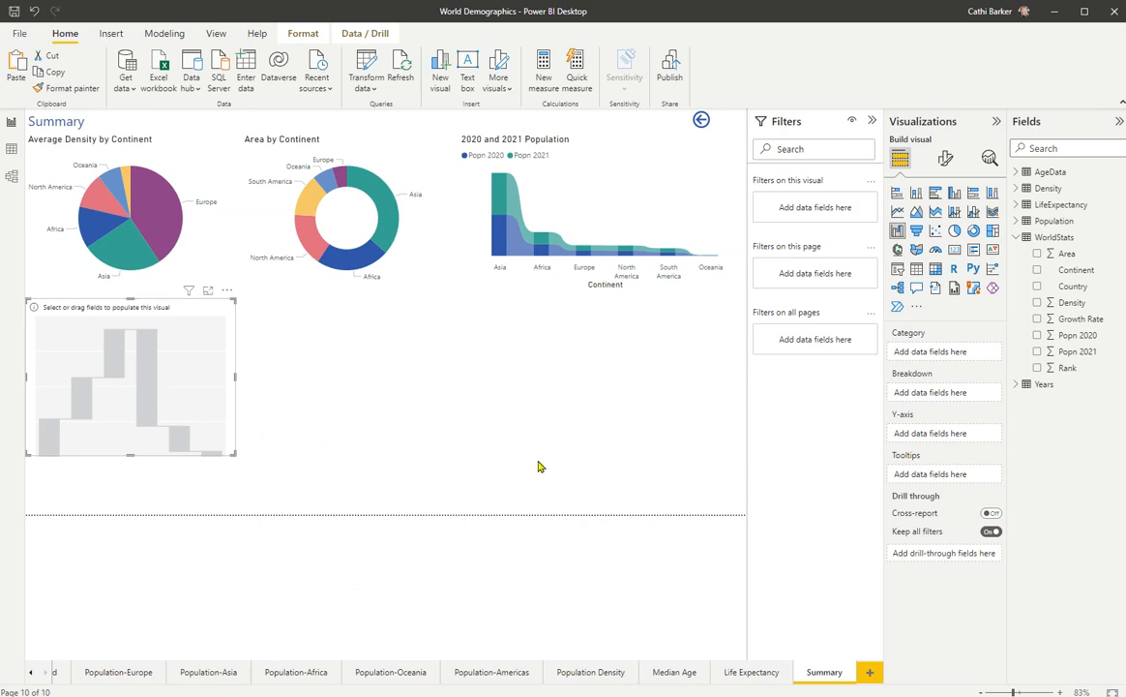
{"action": "left_click_drag", "start_coordinate": [1076, 270], "coordinate": [940, 352]}
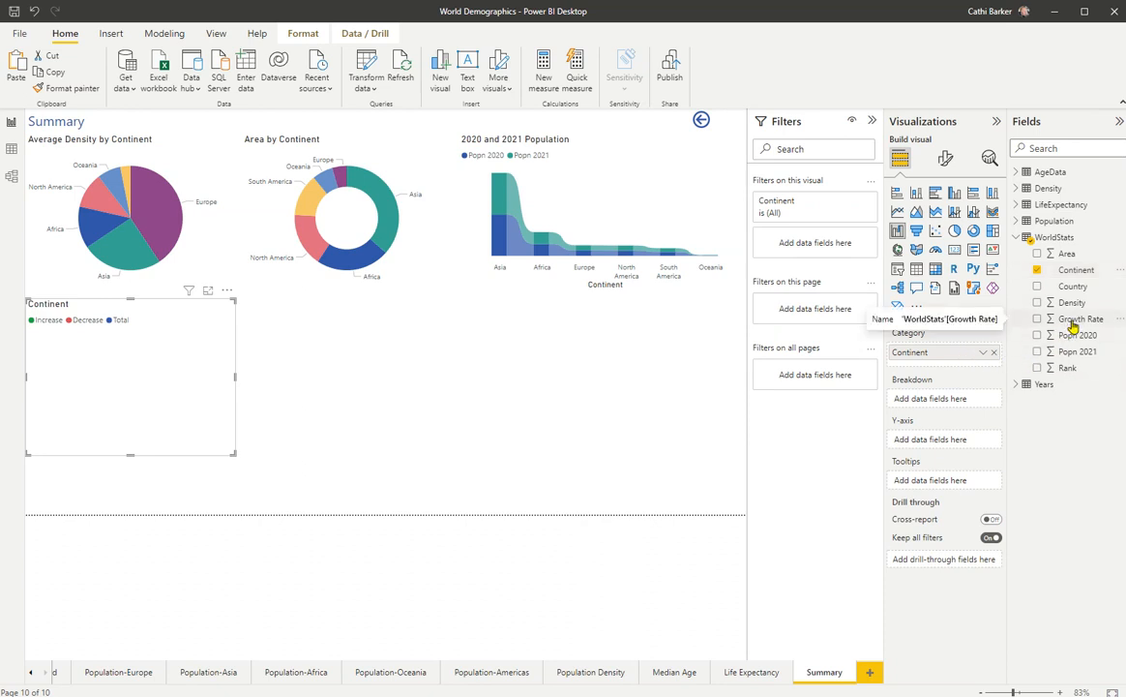
{"action": "left_click_drag", "start_coordinate": [1072, 321], "coordinate": [927, 453]}
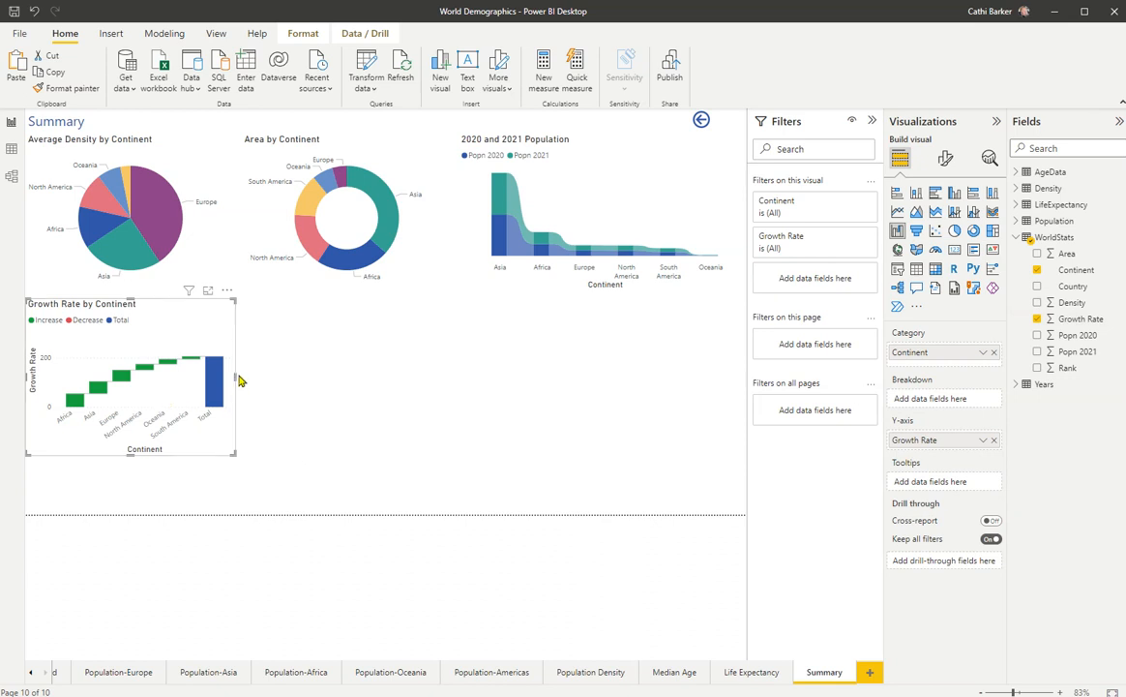
{"action": "left_click_drag", "start_coordinate": [130, 455], "coordinate": [127, 515]}
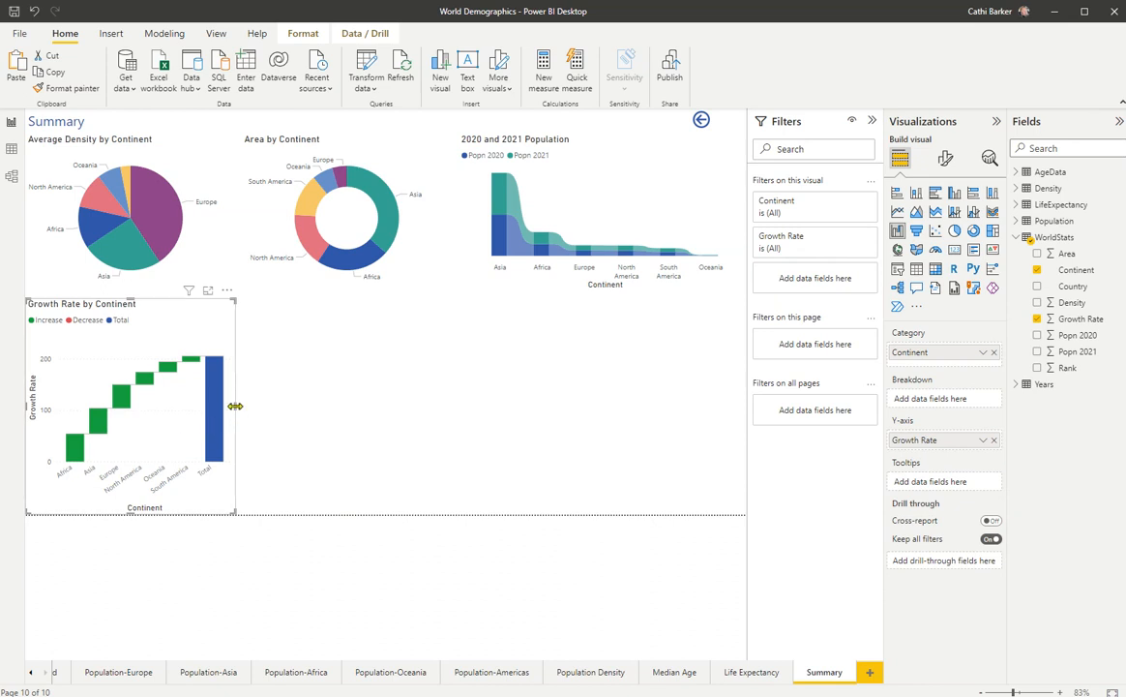
{"action": "left_click_drag", "start_coordinate": [235, 406], "coordinate": [304, 408]}
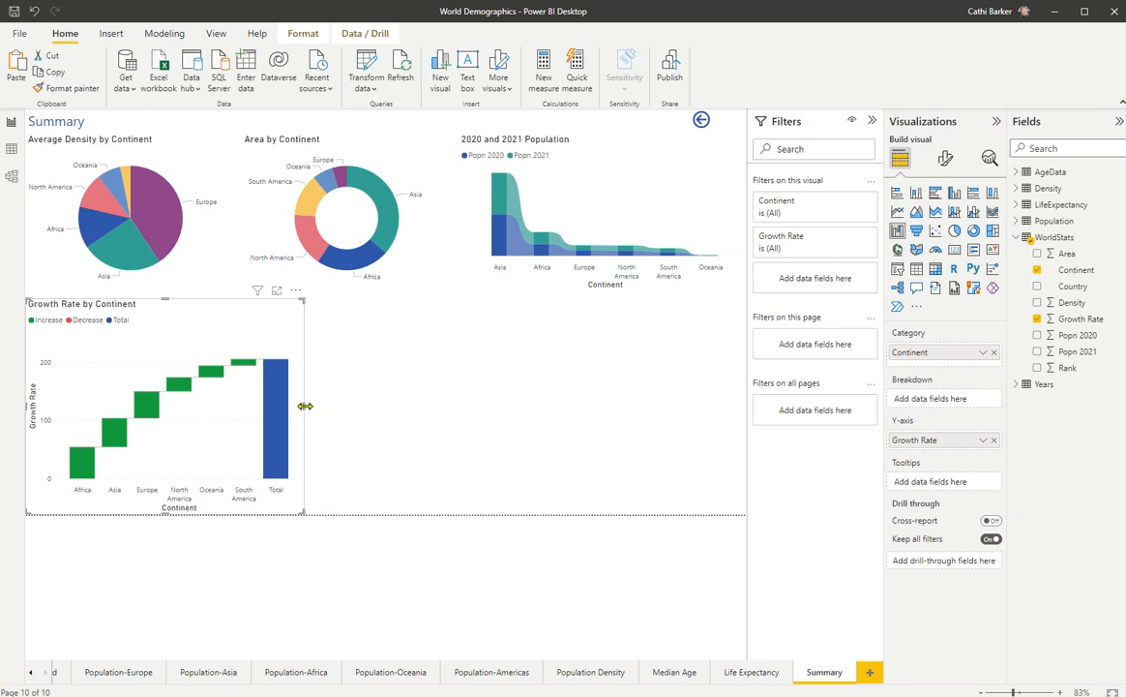
Narrow the Growth Rate by Continent waterfall chart so its right edge lines up with the pie chart above, then deselect it
{"action": "left_click_drag", "start_coordinate": [303, 407], "coordinate": [243, 411]}
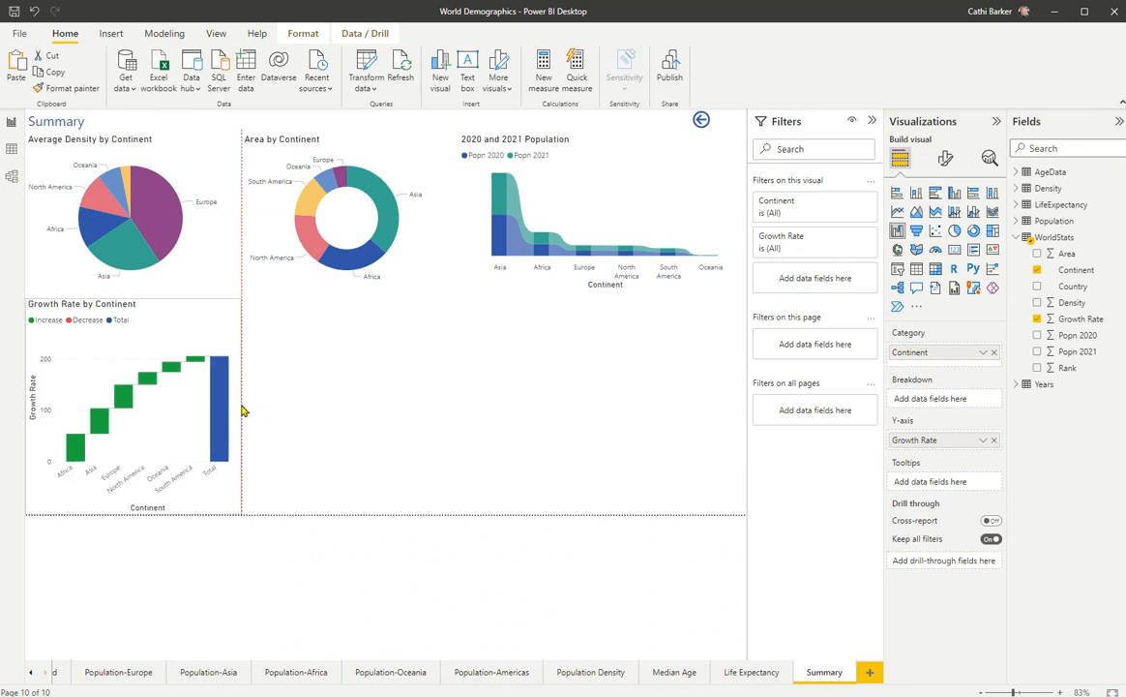
{"action": "left_click", "coordinate": [313, 378]}
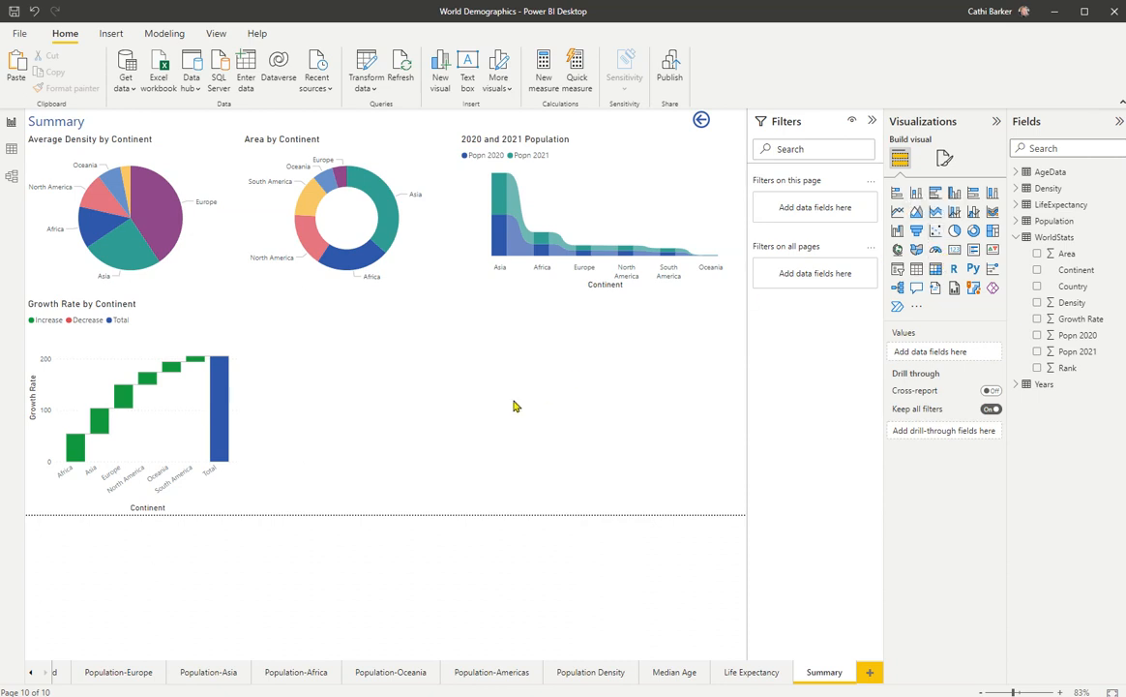
Add a scatter chart beside the waterfall chart with WorldStats Continent as Values, Area on the X axis and Density on the Y axis
{"action": "left_click", "coordinate": [935, 231]}
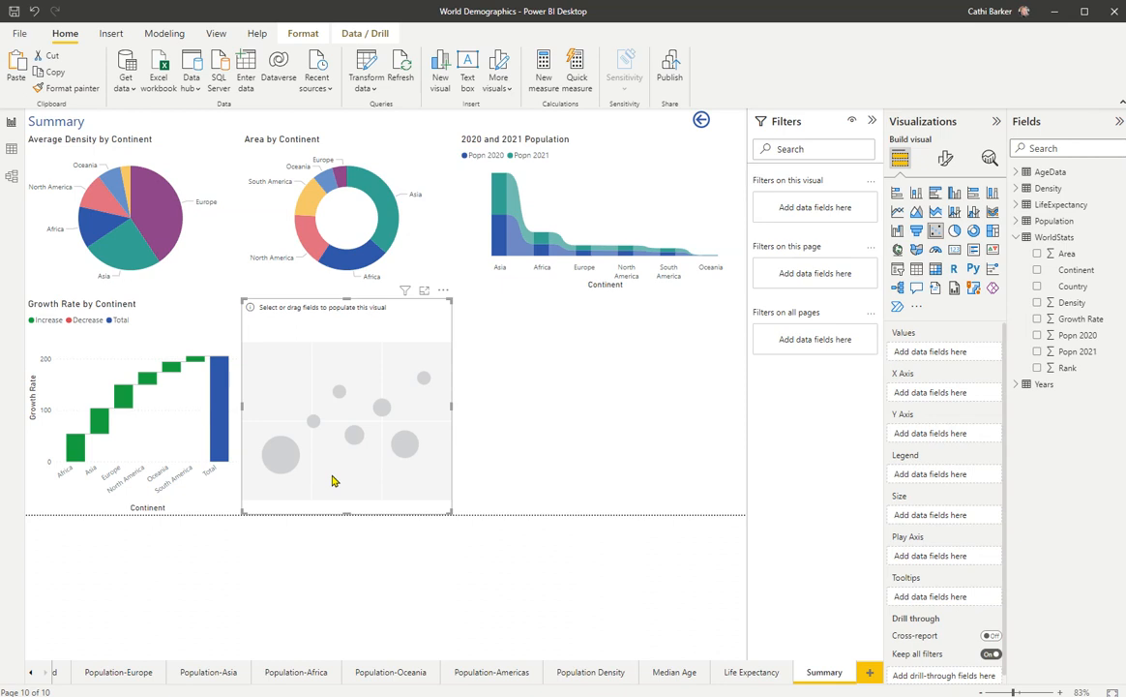
{"action": "left_click", "coordinate": [1077, 270]}
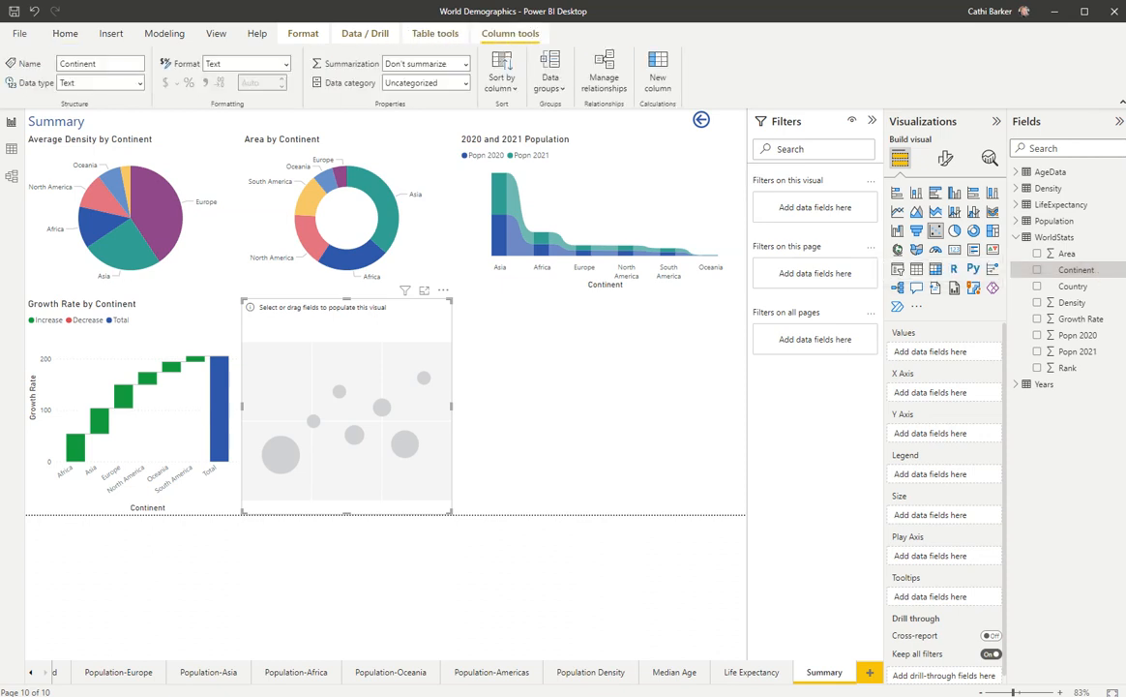
{"action": "left_click_drag", "start_coordinate": [1077, 271], "coordinate": [948, 355]}
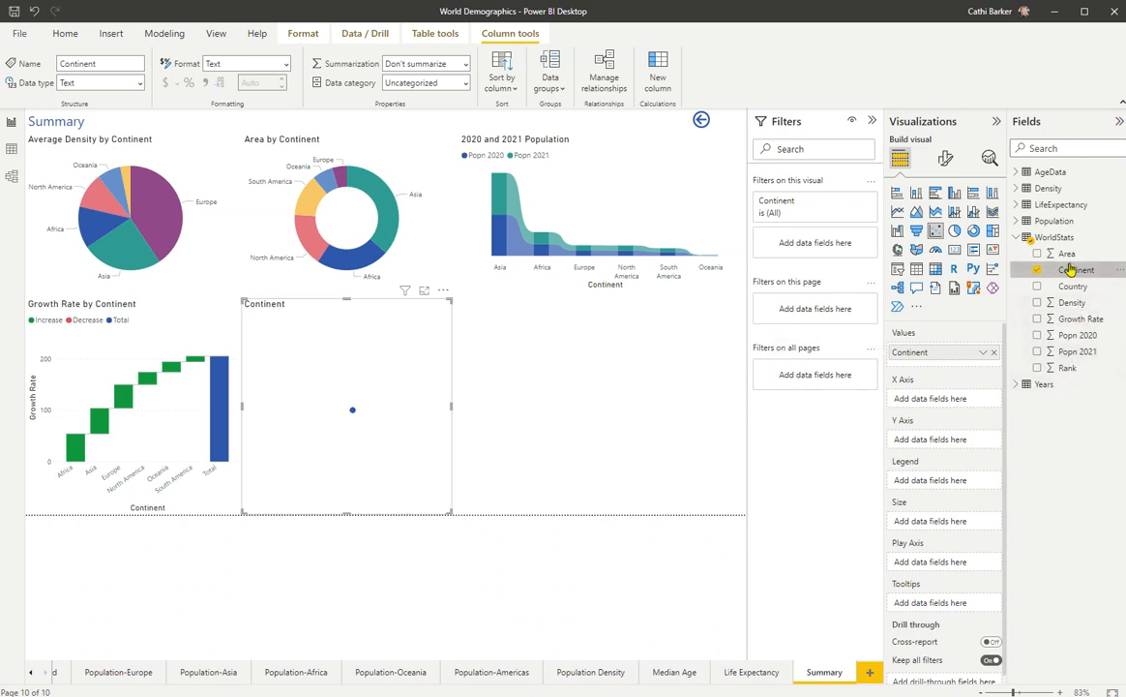
{"action": "left_click_drag", "start_coordinate": [1064, 253], "coordinate": [959, 401]}
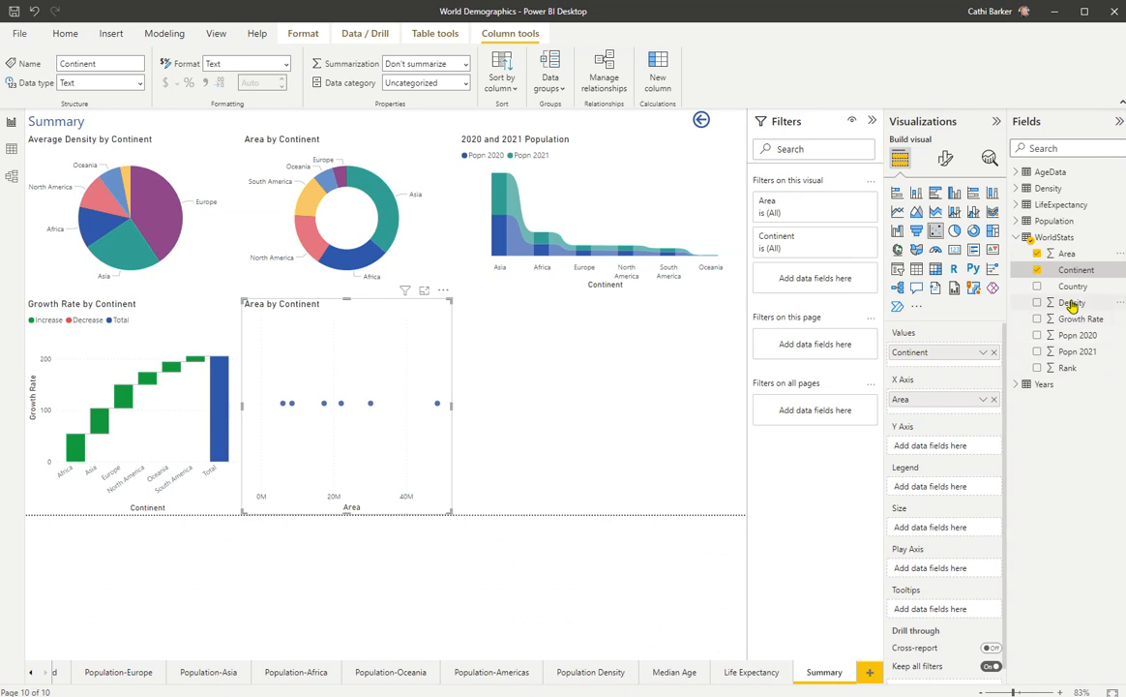
{"action": "left_click_drag", "start_coordinate": [1071, 305], "coordinate": [952, 445]}
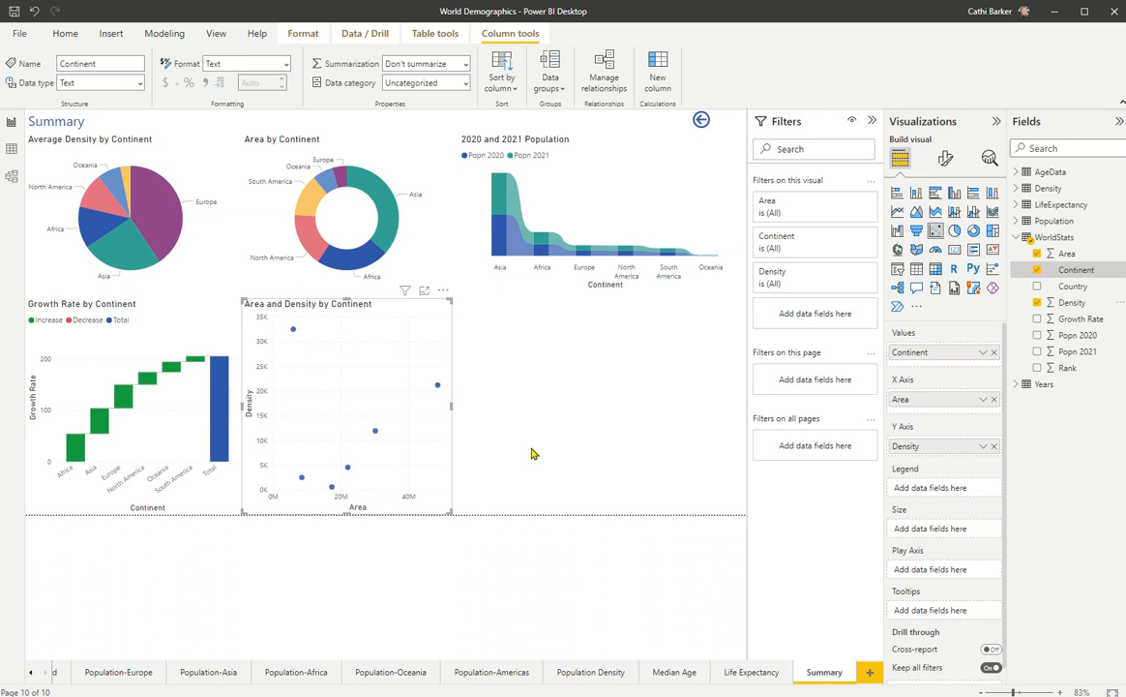
Add a Q&A visual beside the scatter chart and turn on its title with the text "Click to ask a Question"
{"action": "left_click", "coordinate": [576, 391]}
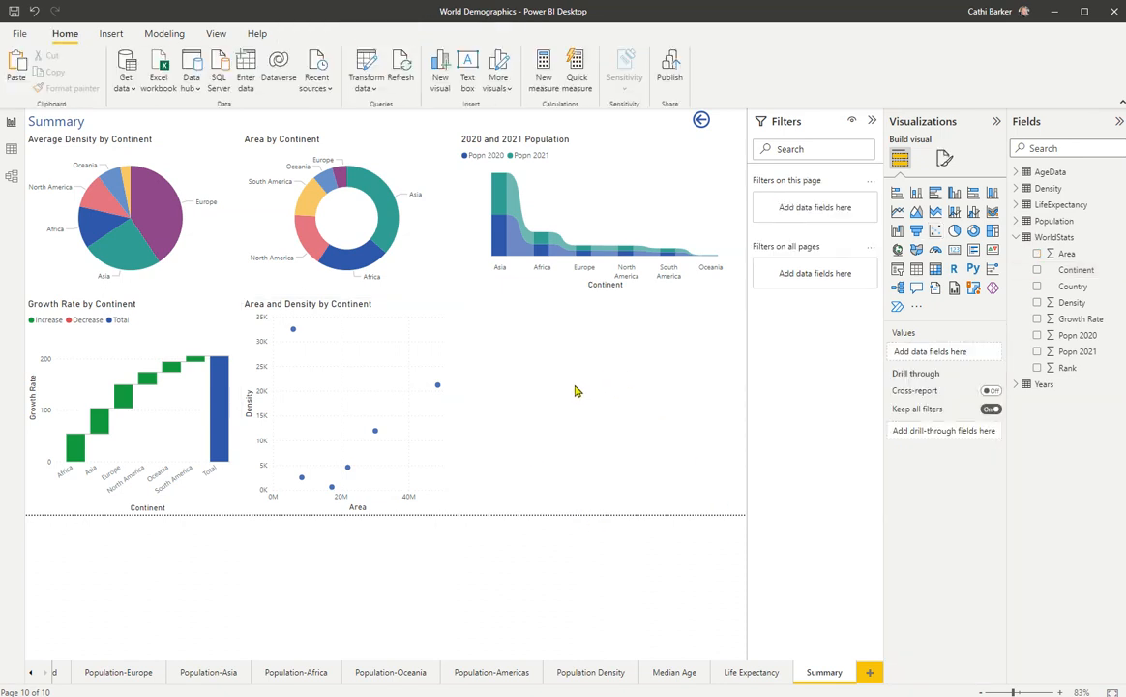
{"action": "left_click", "coordinate": [915, 289]}
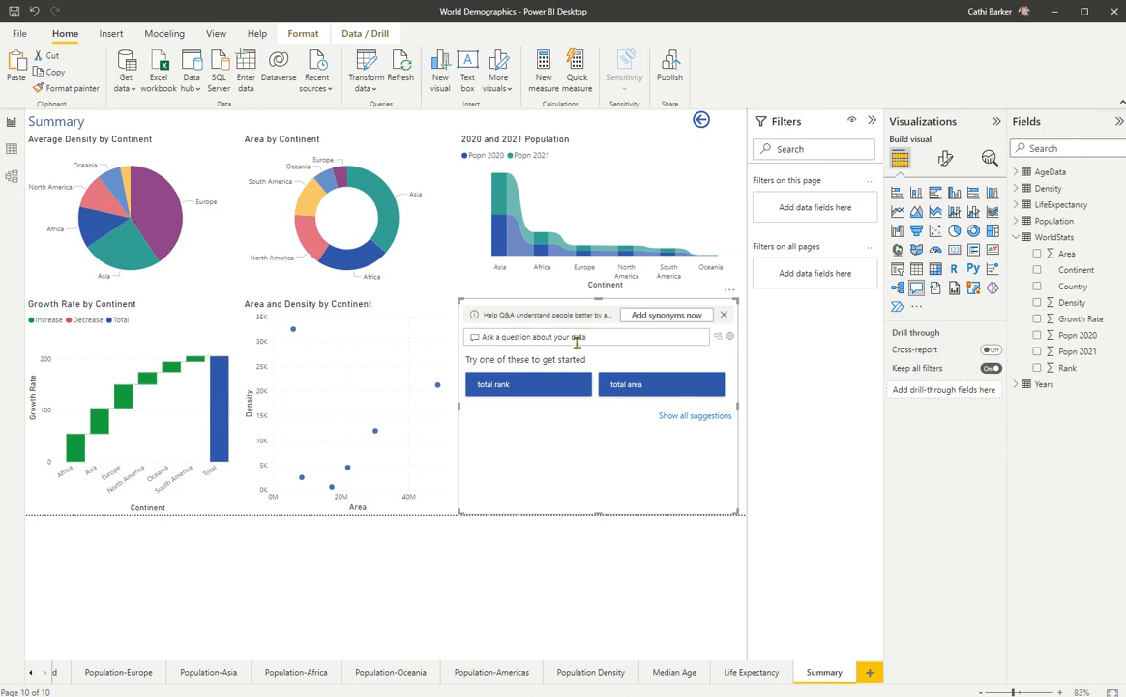
{"action": "left_click", "coordinate": [946, 159]}
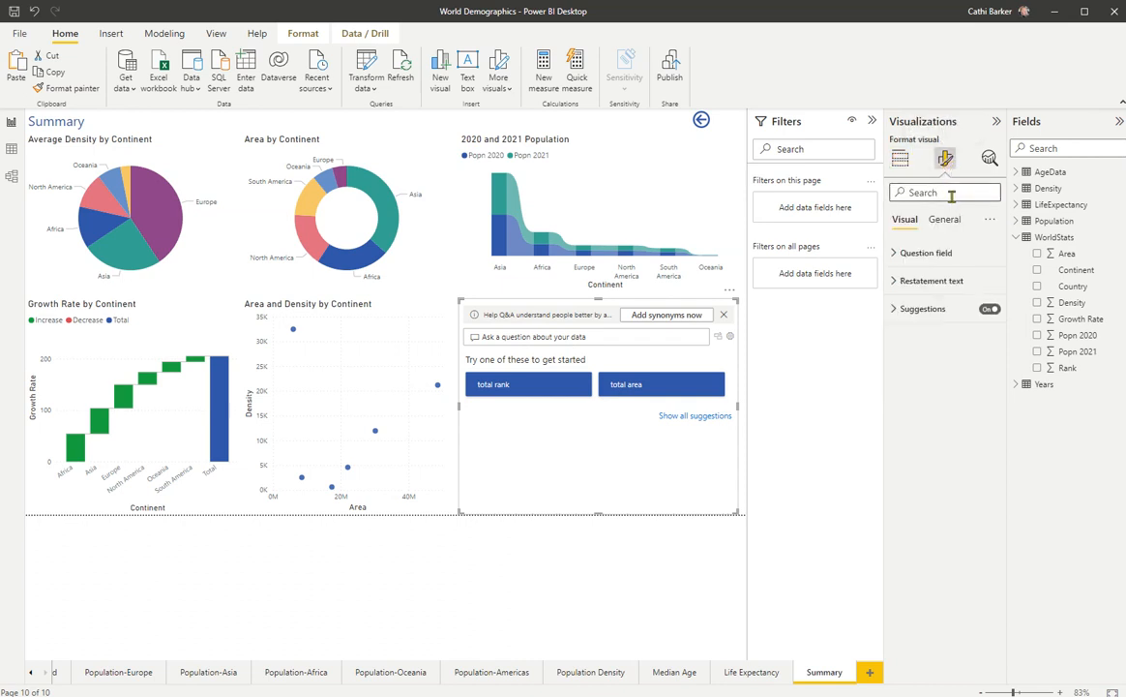
{"action": "type", "text": "title"}
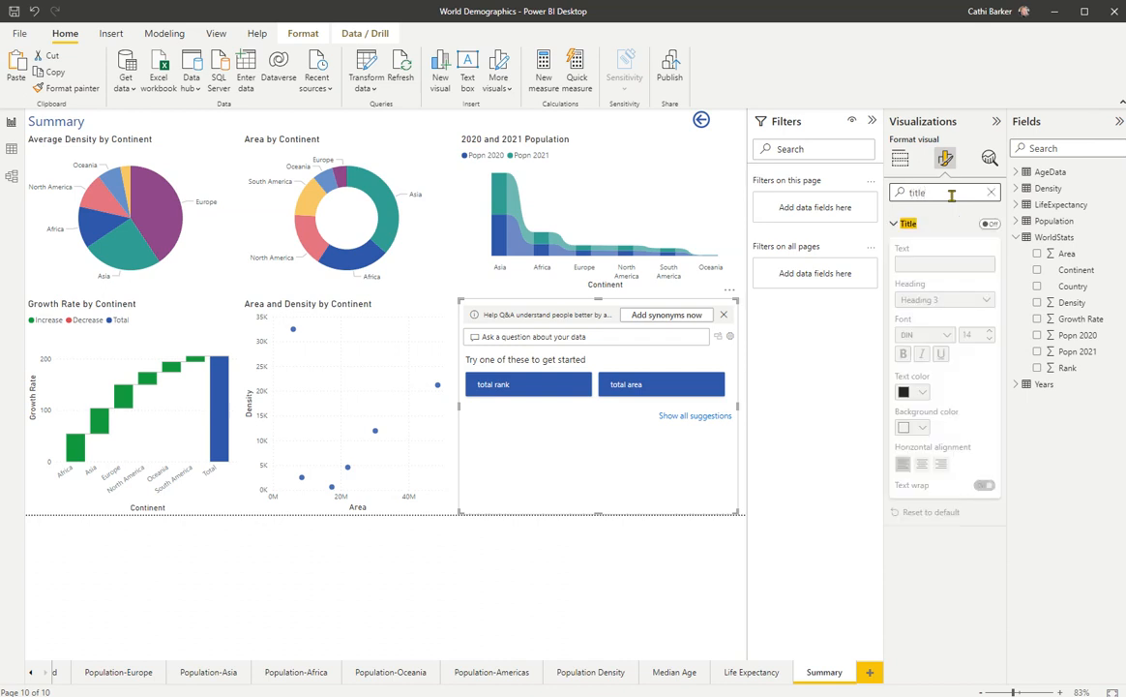
{"action": "left_click", "coordinate": [991, 225]}
{"action": "left_click", "coordinate": [922, 264]}
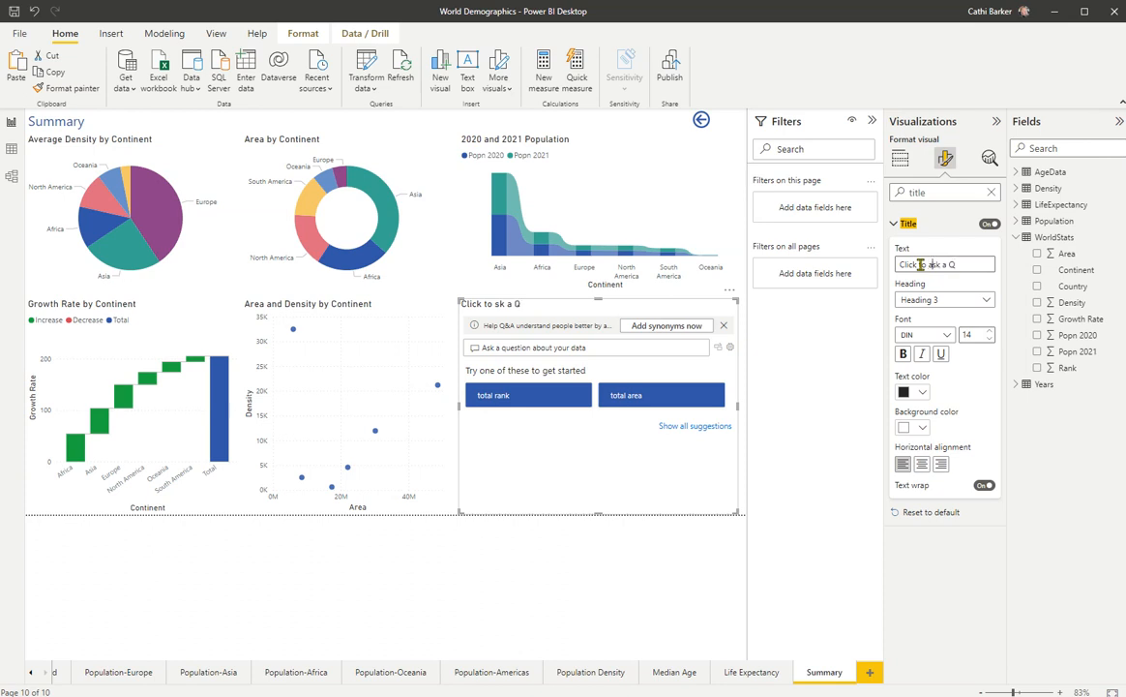
{"action": "type", "text": "a"}
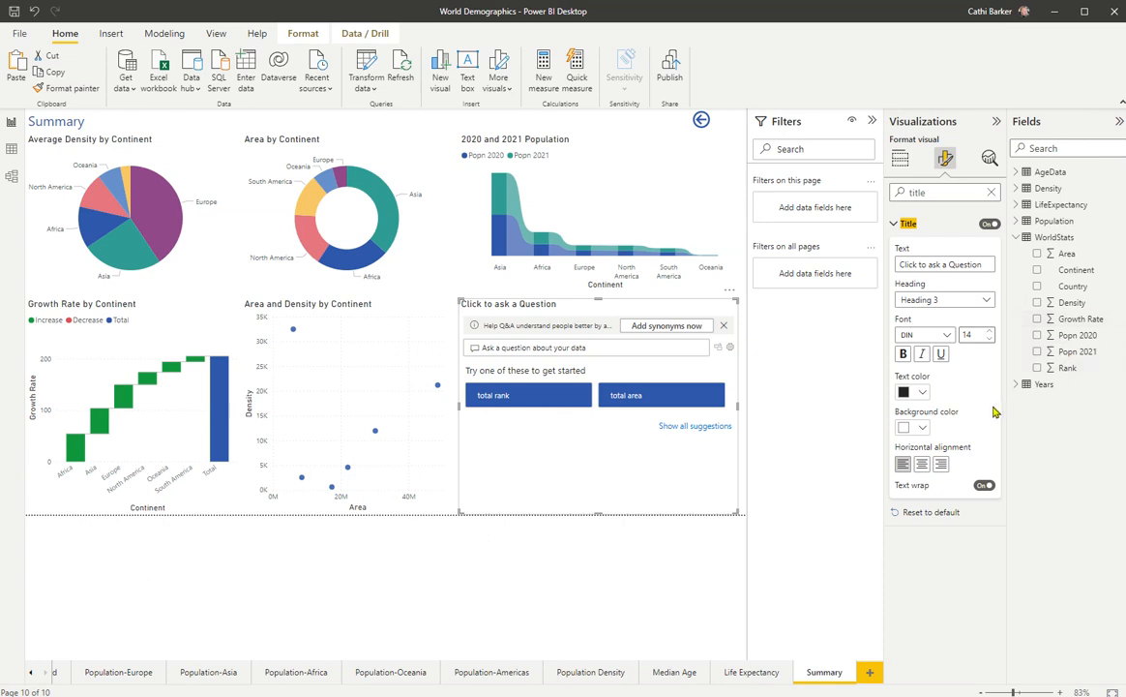
Set the Q&A visual's title text to the blue theme color and its font size to 12
{"action": "left_click", "coordinate": [922, 394]}
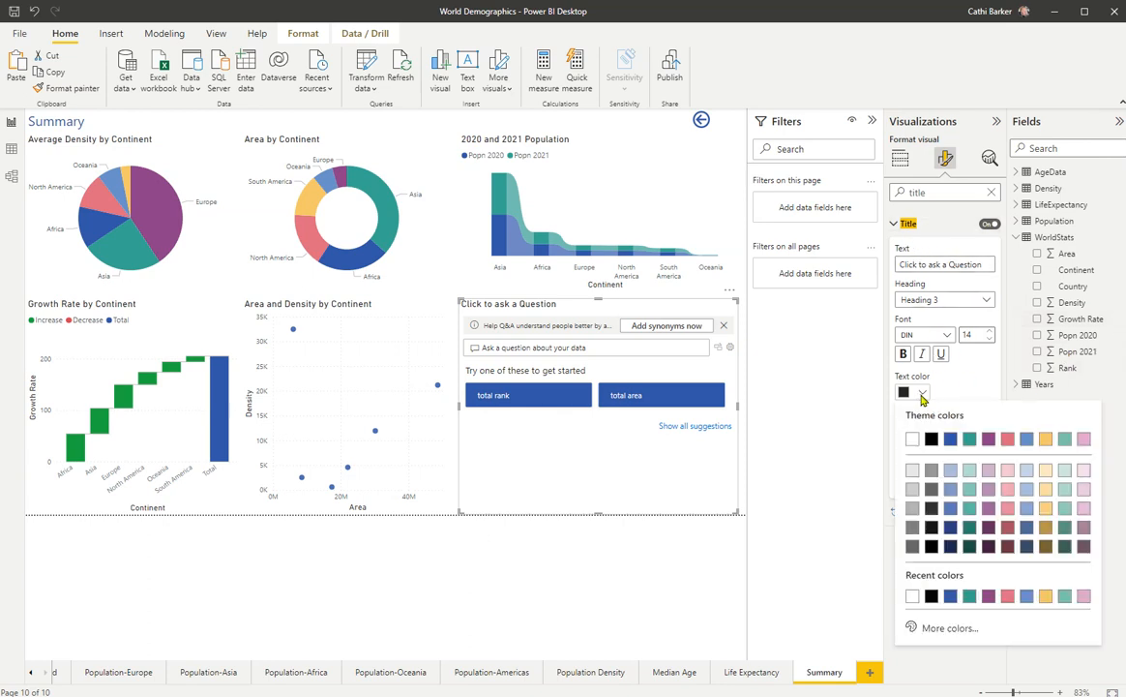
{"action": "left_click", "coordinate": [950, 441]}
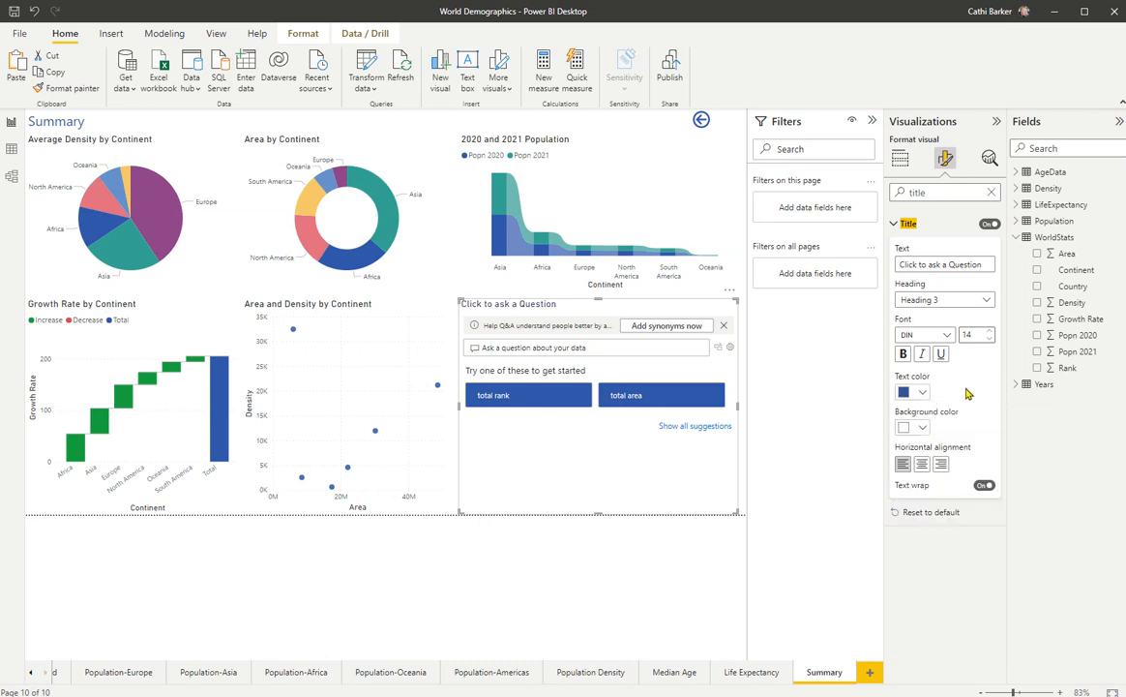
{"action": "left_click", "coordinate": [989, 337]}
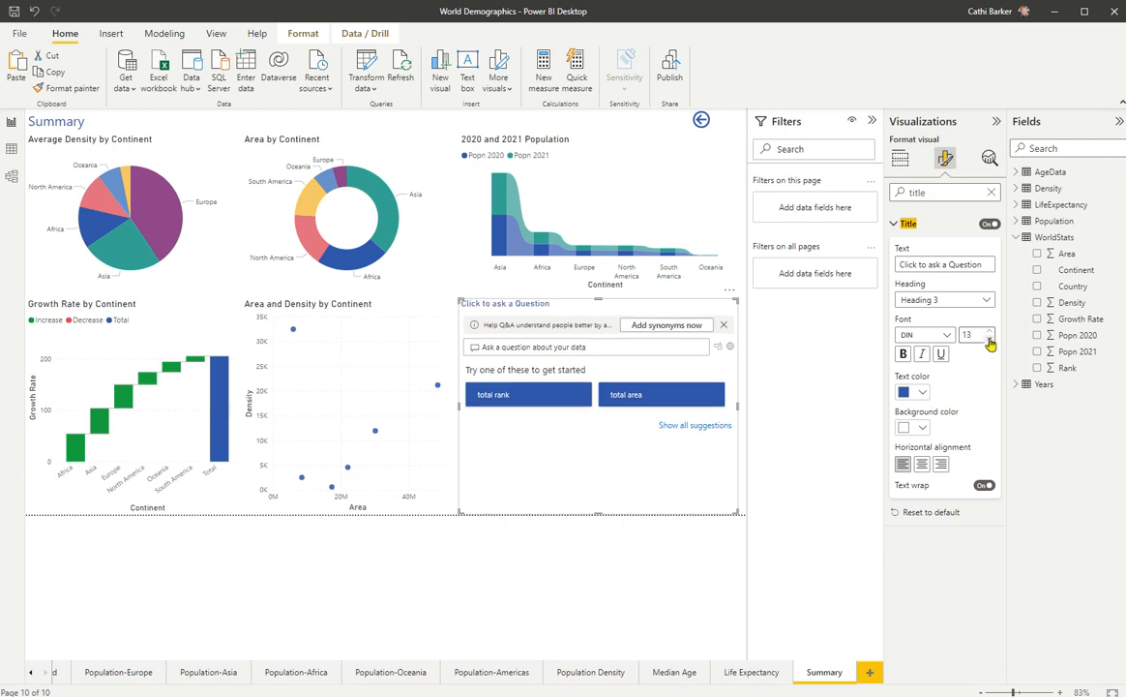
{"action": "left_click", "coordinate": [988, 338]}
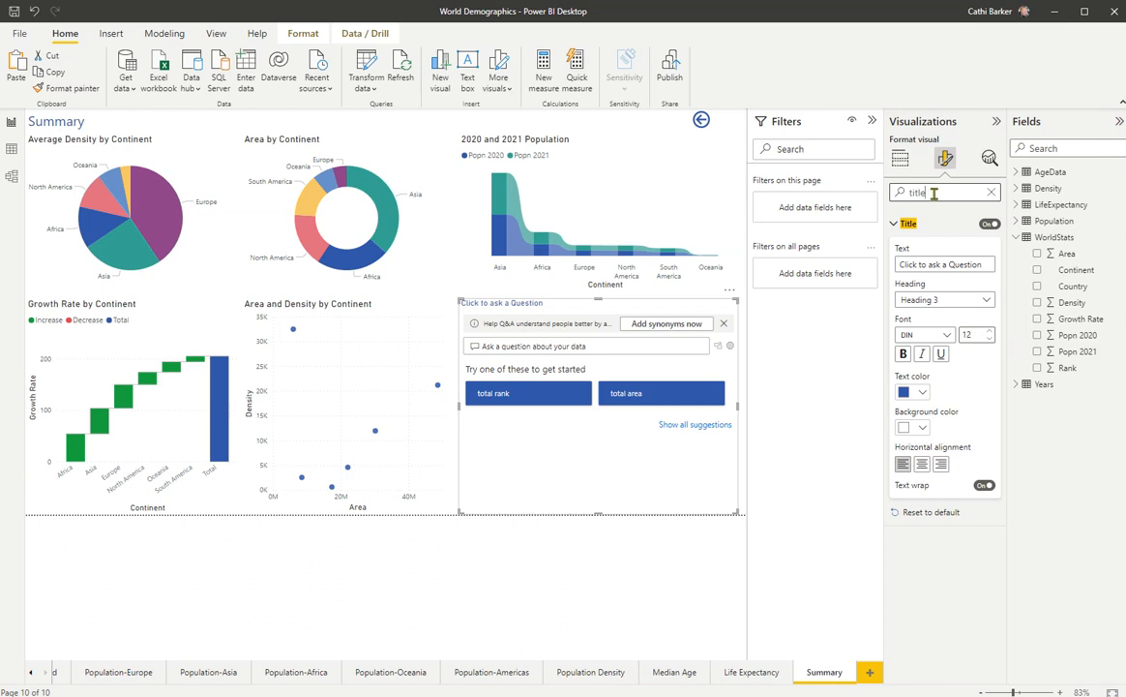
Search the Q&A visual's format settings for "icon" and look through the header icon options
{"action": "key", "text": "BackSpace"}
{"action": "type", "text": "icon"}
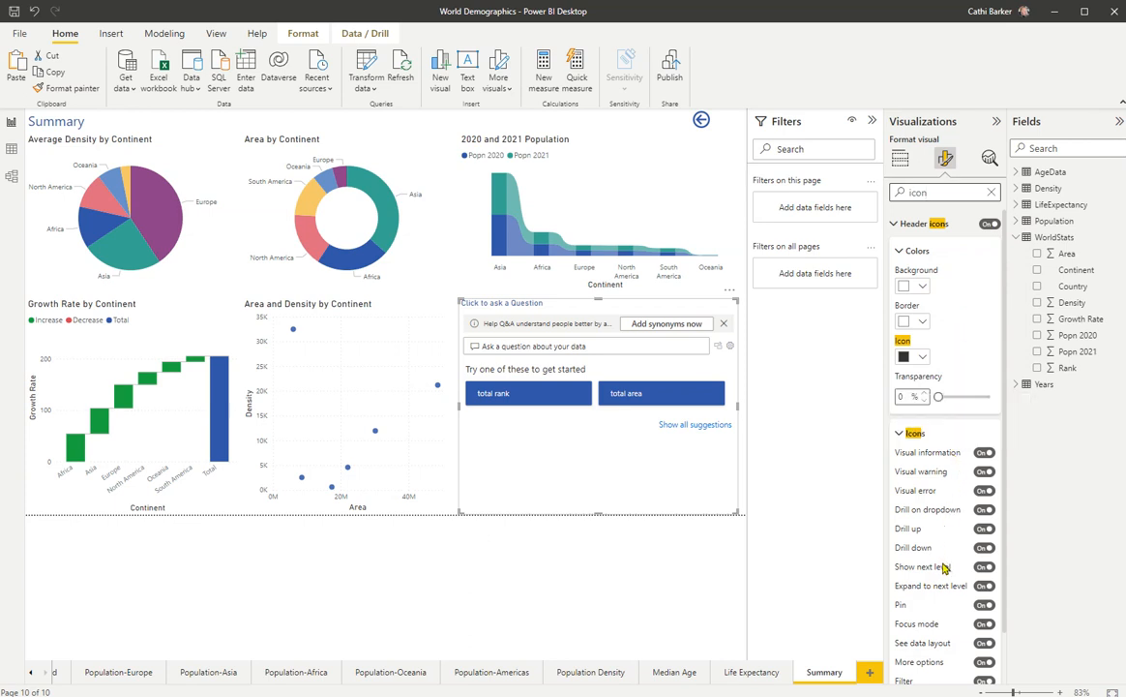
{"action": "scroll", "coordinate": [933, 572], "scroll_direction": "down", "scroll_amount": 2}
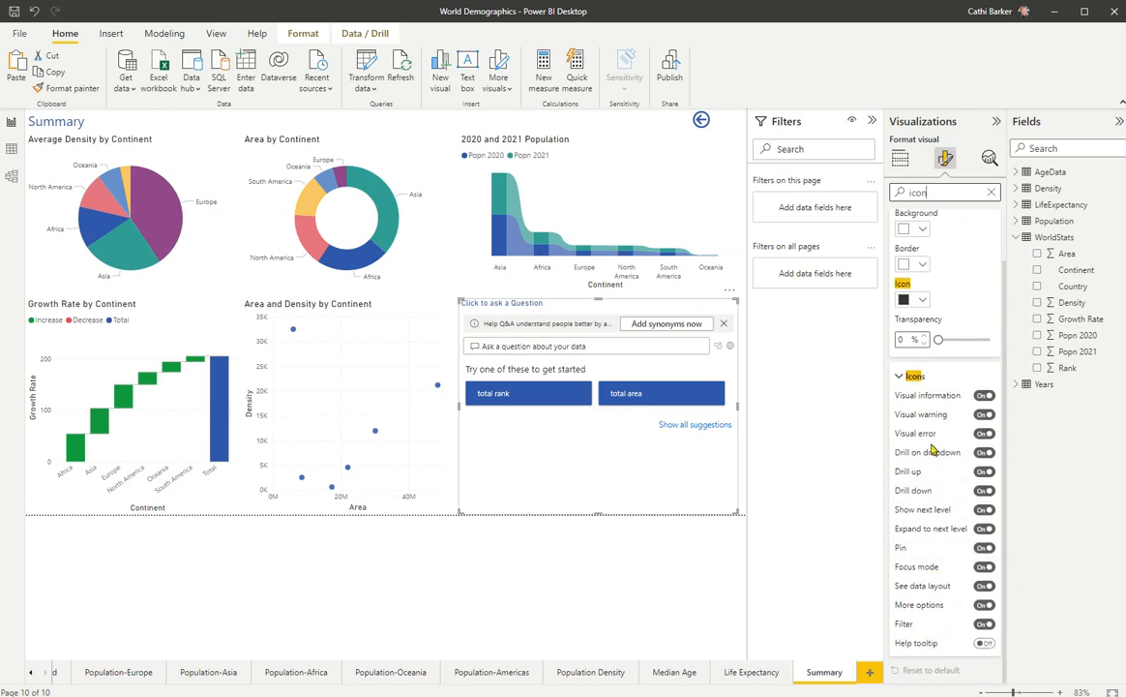
{"action": "scroll", "coordinate": [958, 387], "scroll_direction": "up", "scroll_amount": 2}
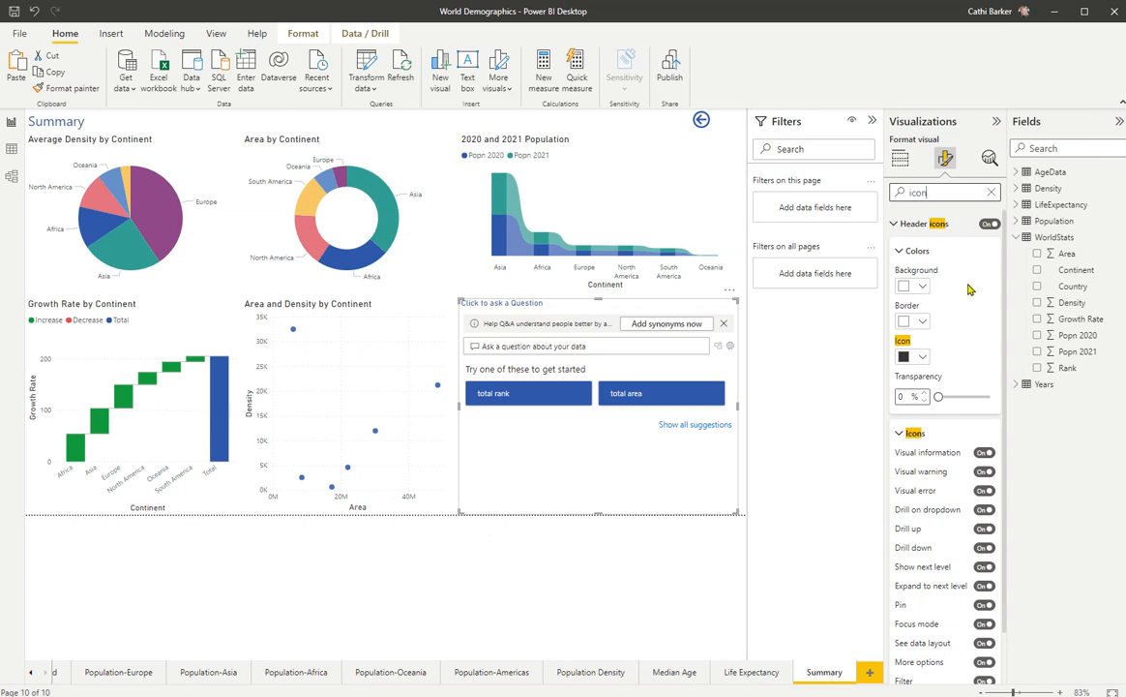
Clear the format settings search, right-align the Q&A visual's title, and deselect the visual
{"action": "left_click", "coordinate": [990, 193]}
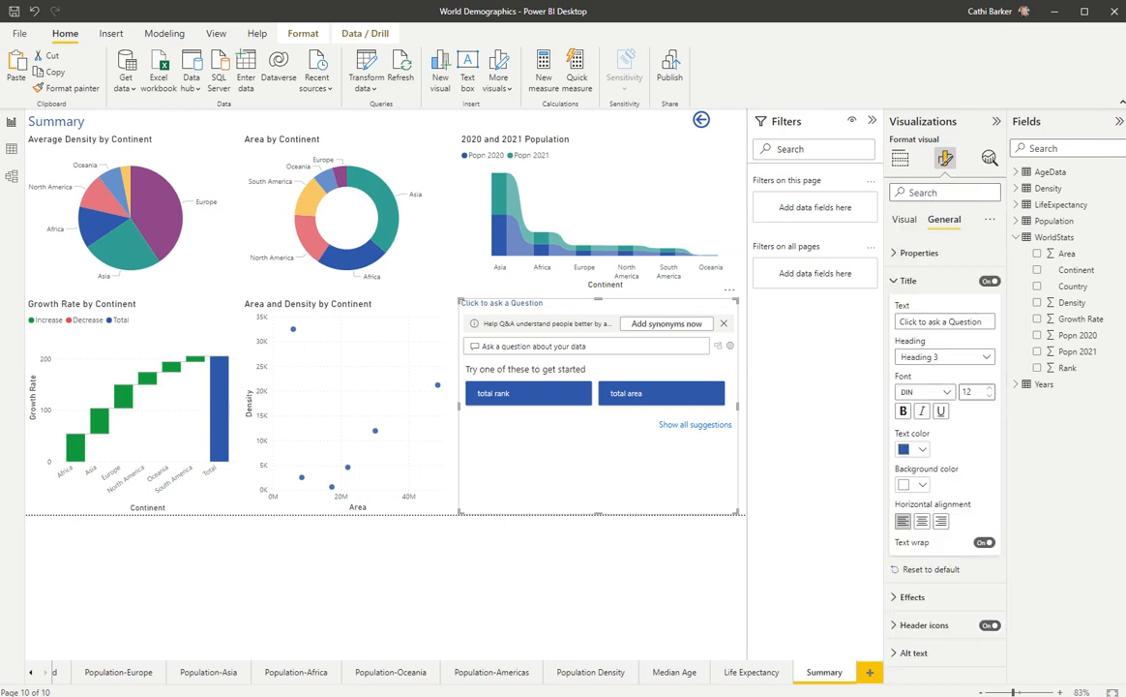
{"action": "left_click", "coordinate": [940, 522]}
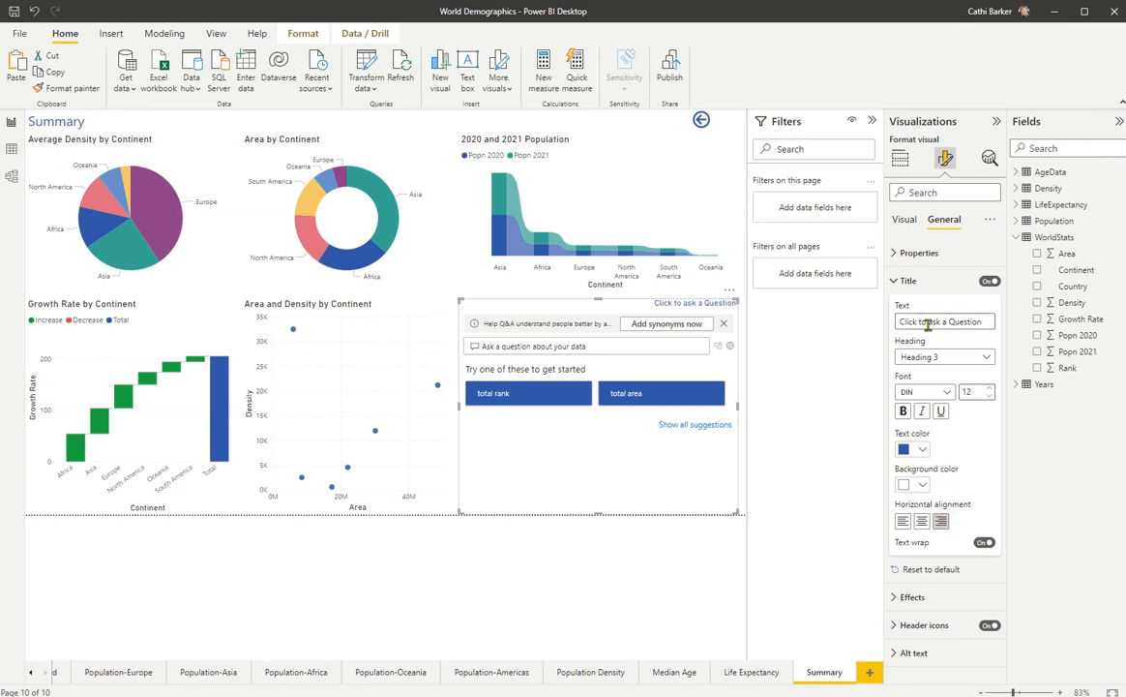
{"action": "left_click", "coordinate": [907, 280]}
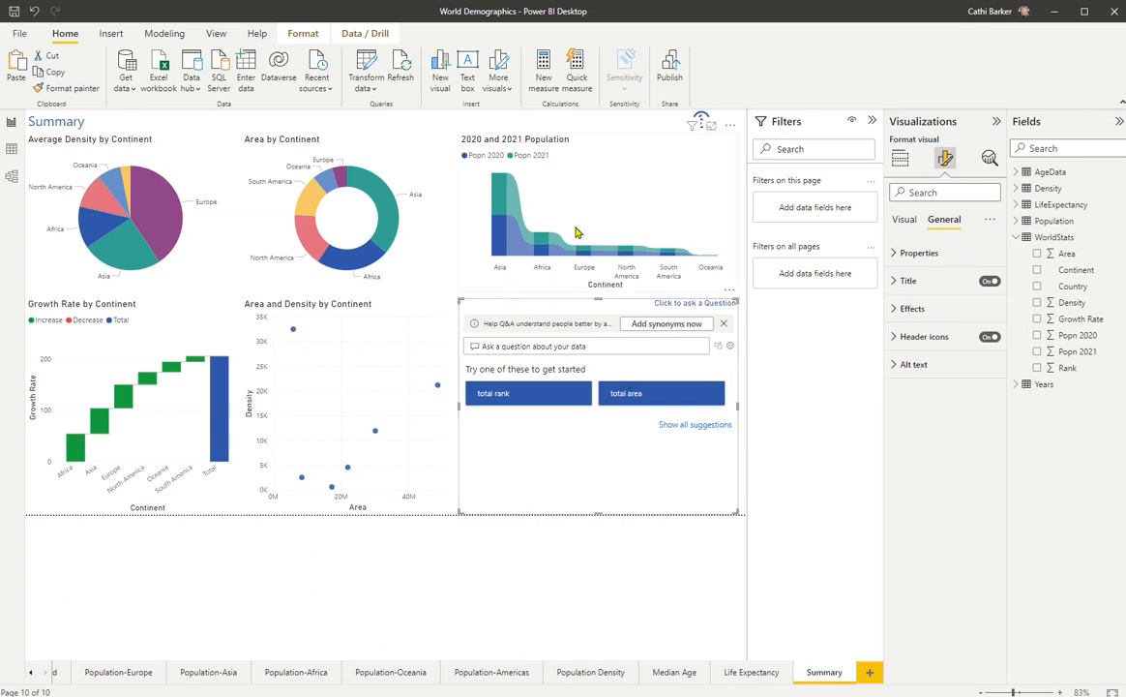
{"action": "left_click", "coordinate": [464, 572]}
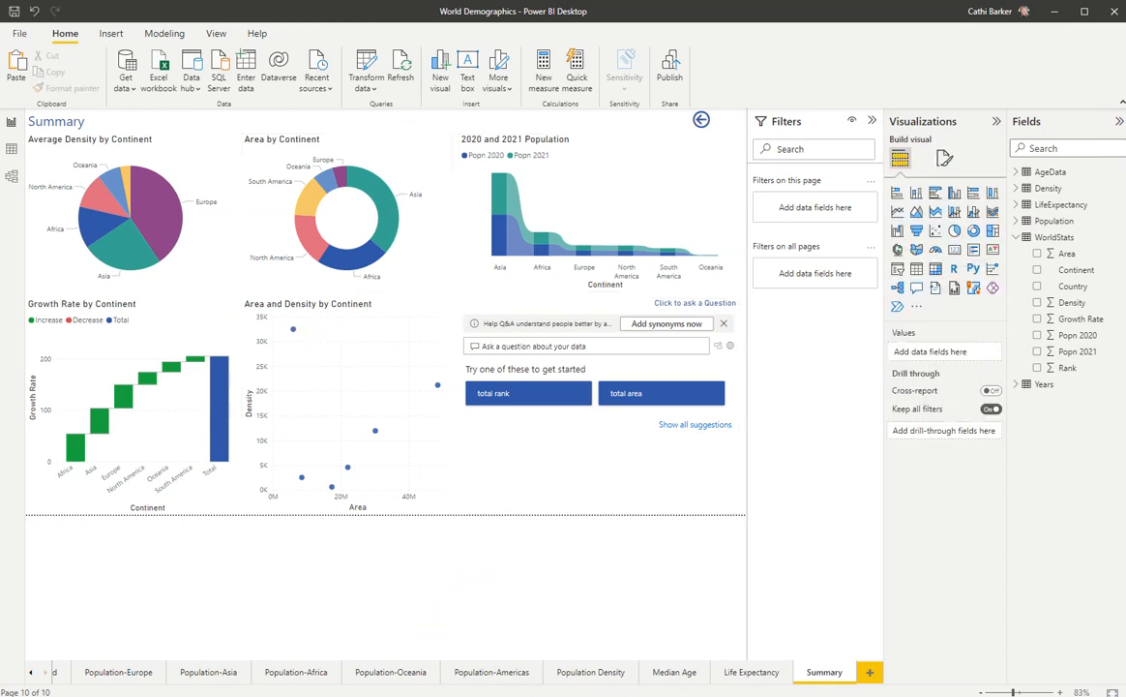